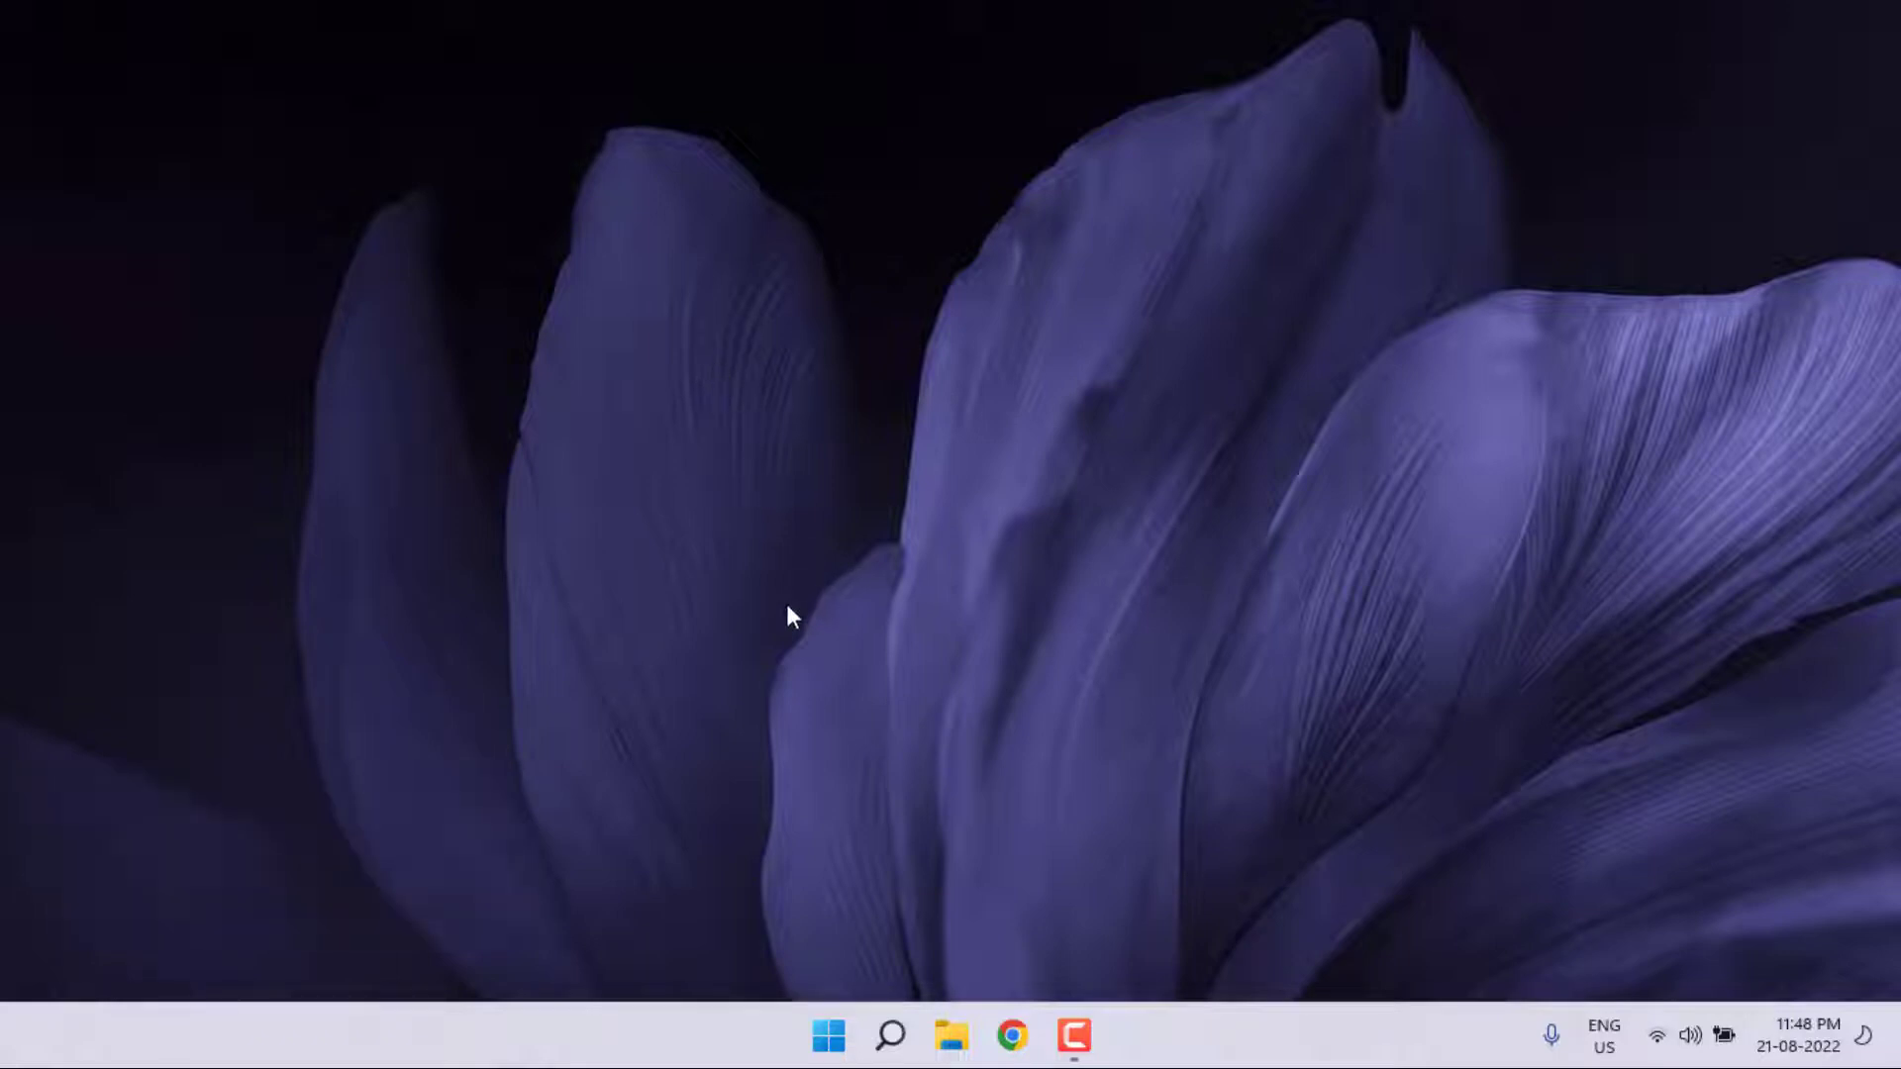
Check the display resolution options, keep 1366 × 768 (Recommended), and close Settings.
{"action": "left_click", "coordinate": [832, 1034]}
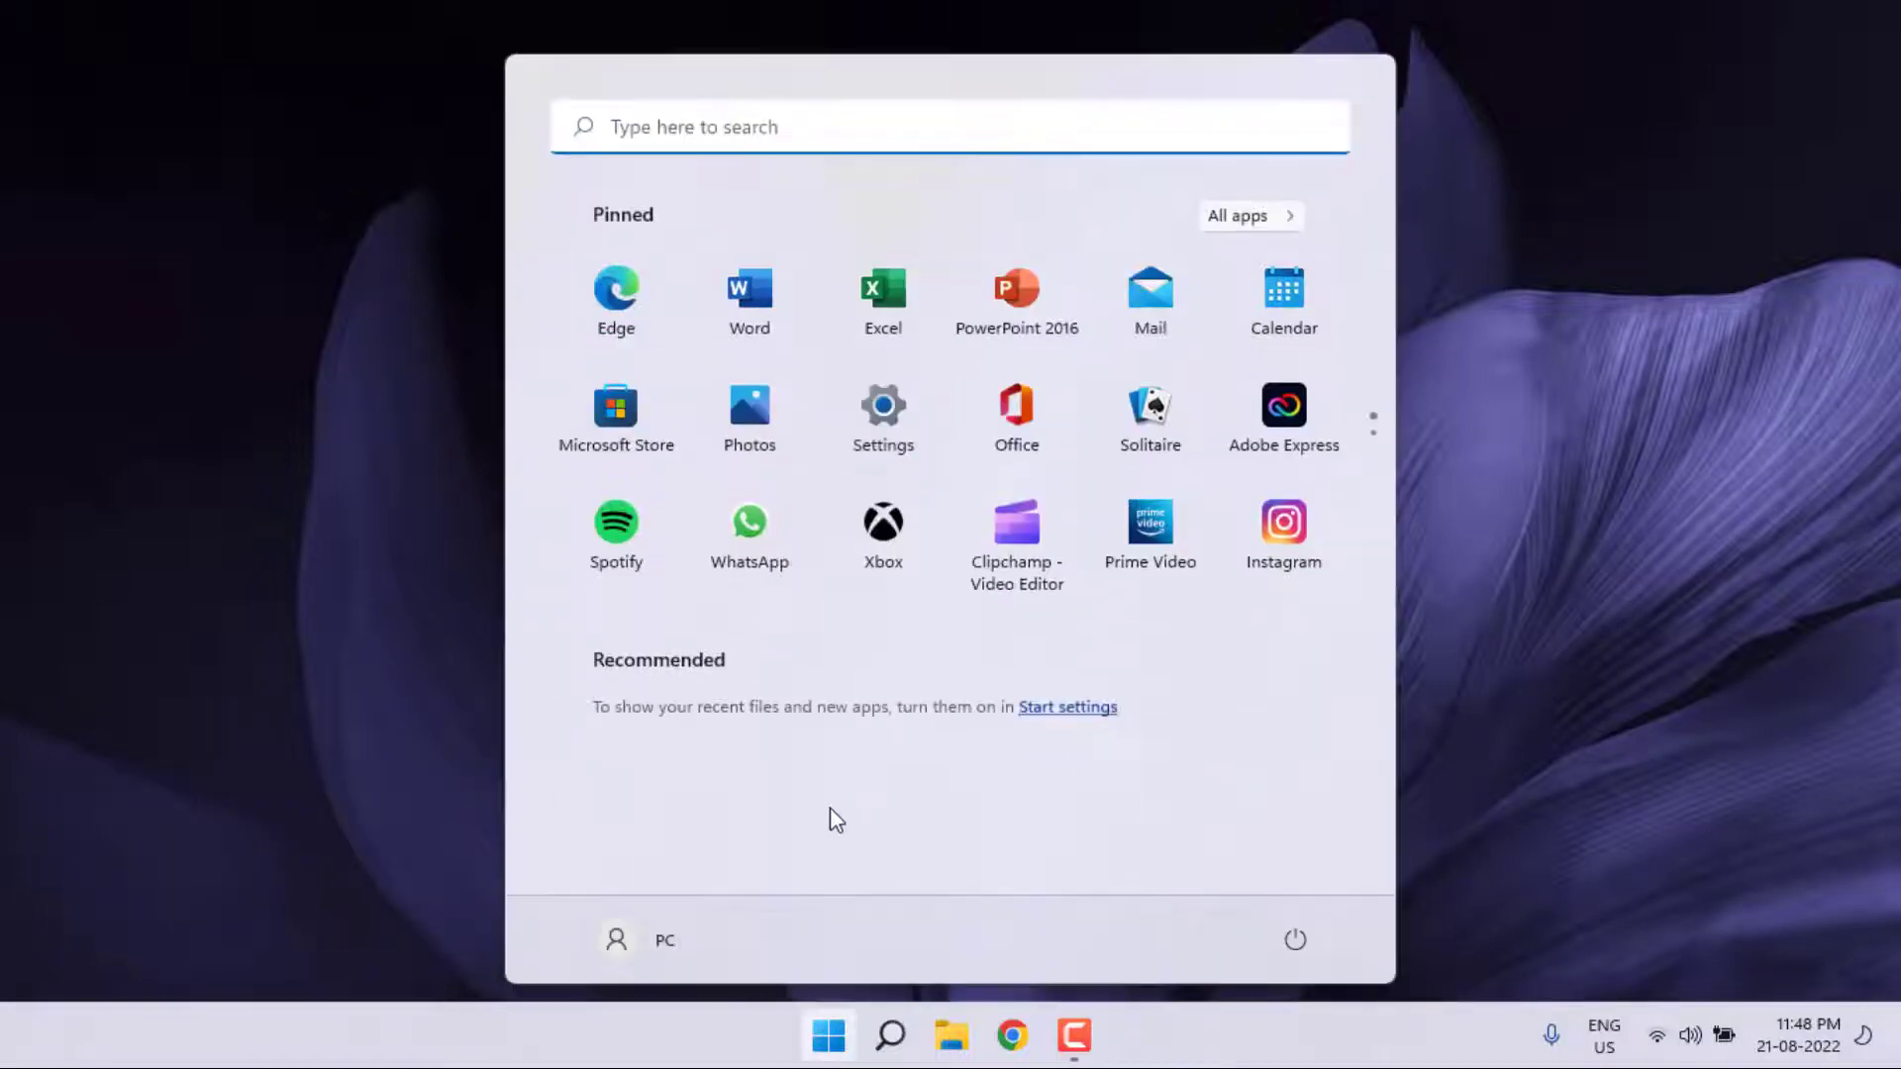
{"action": "left_click", "coordinate": [899, 445]}
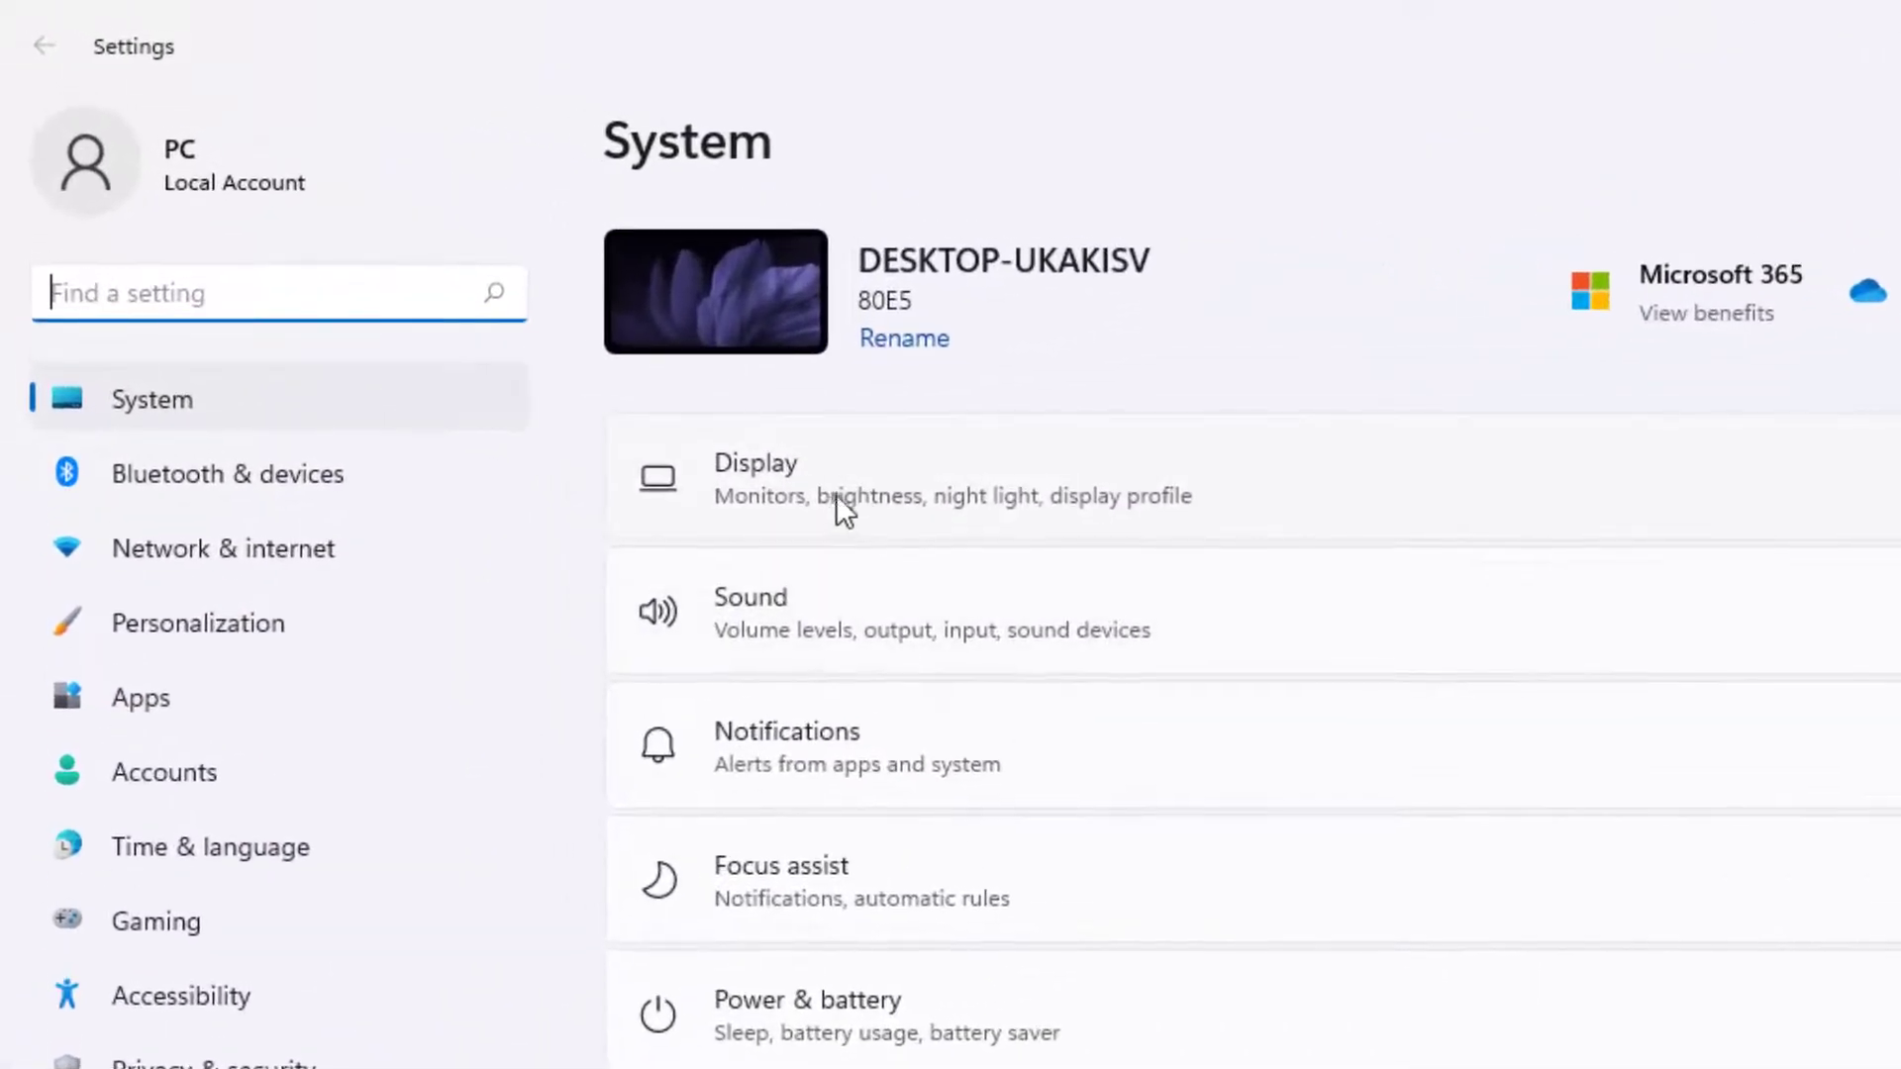
{"action": "left_click", "coordinate": [788, 492]}
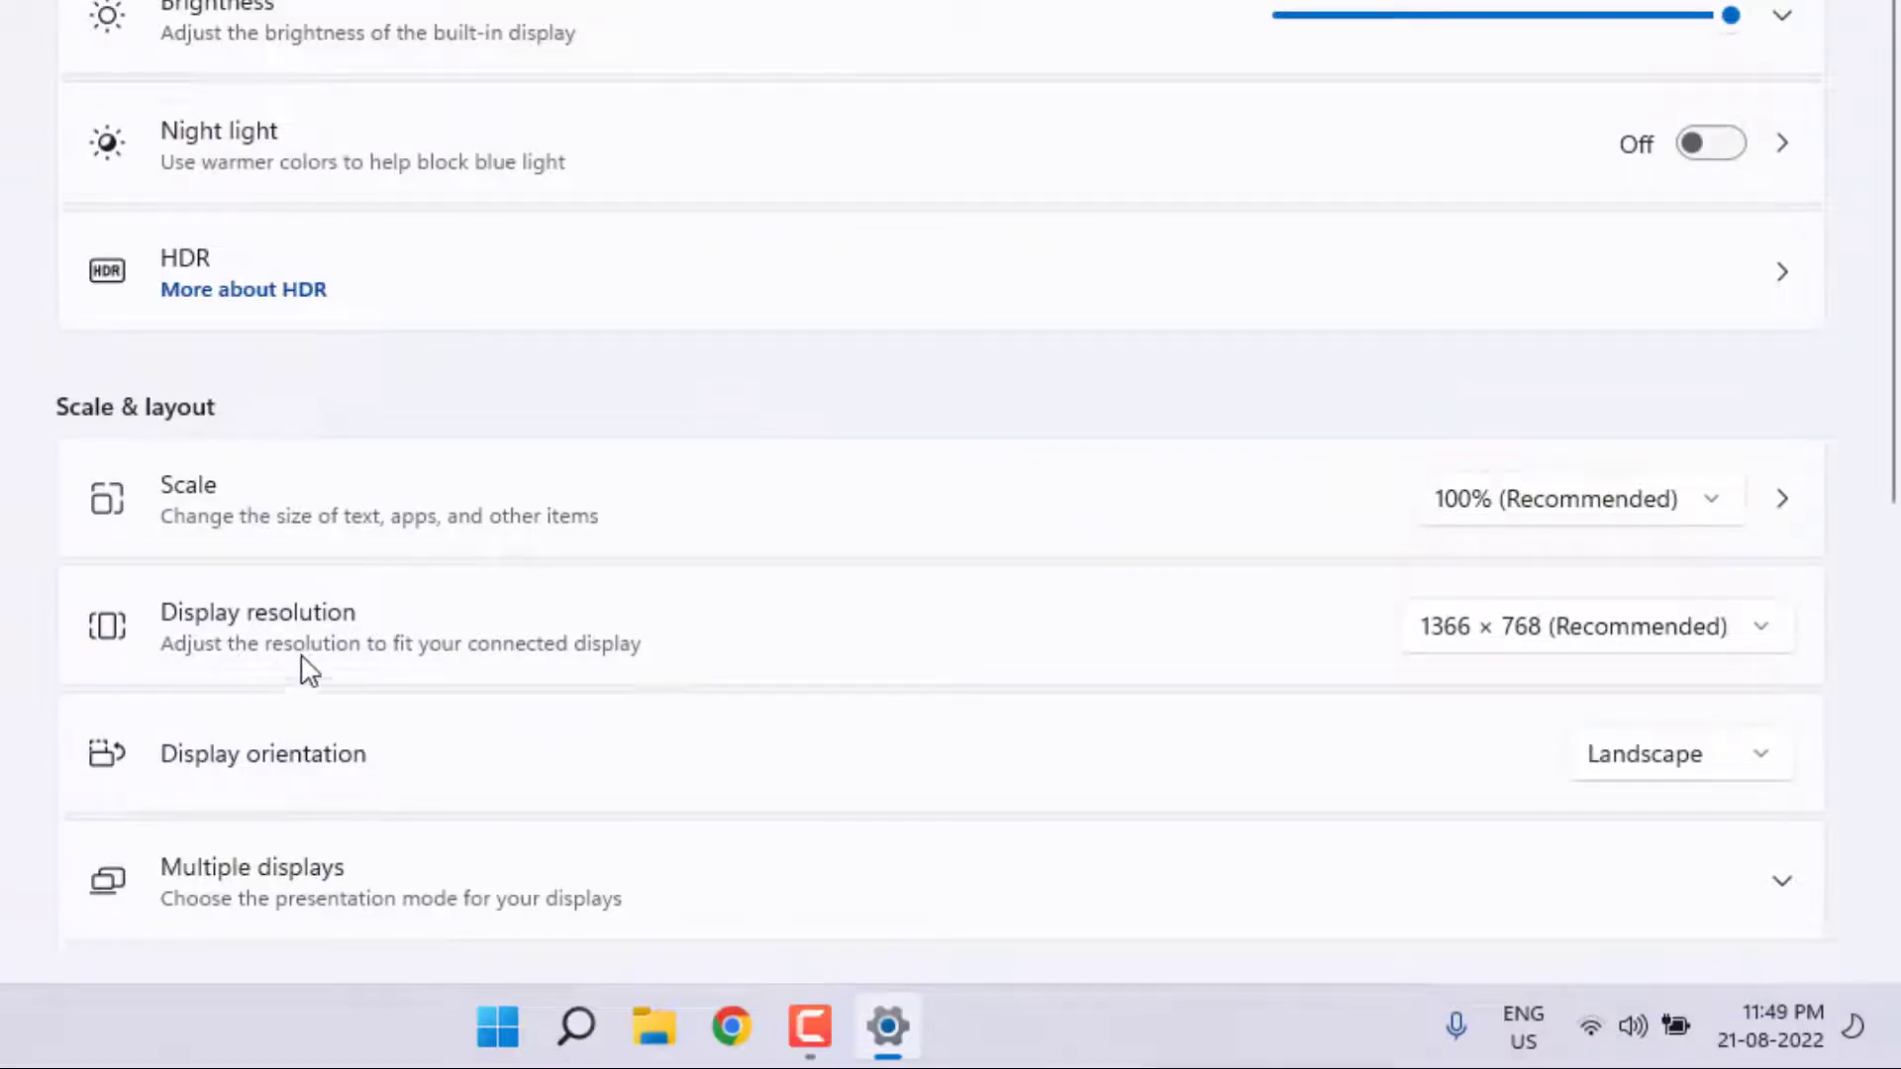
{"action": "left_click", "coordinate": [1771, 641]}
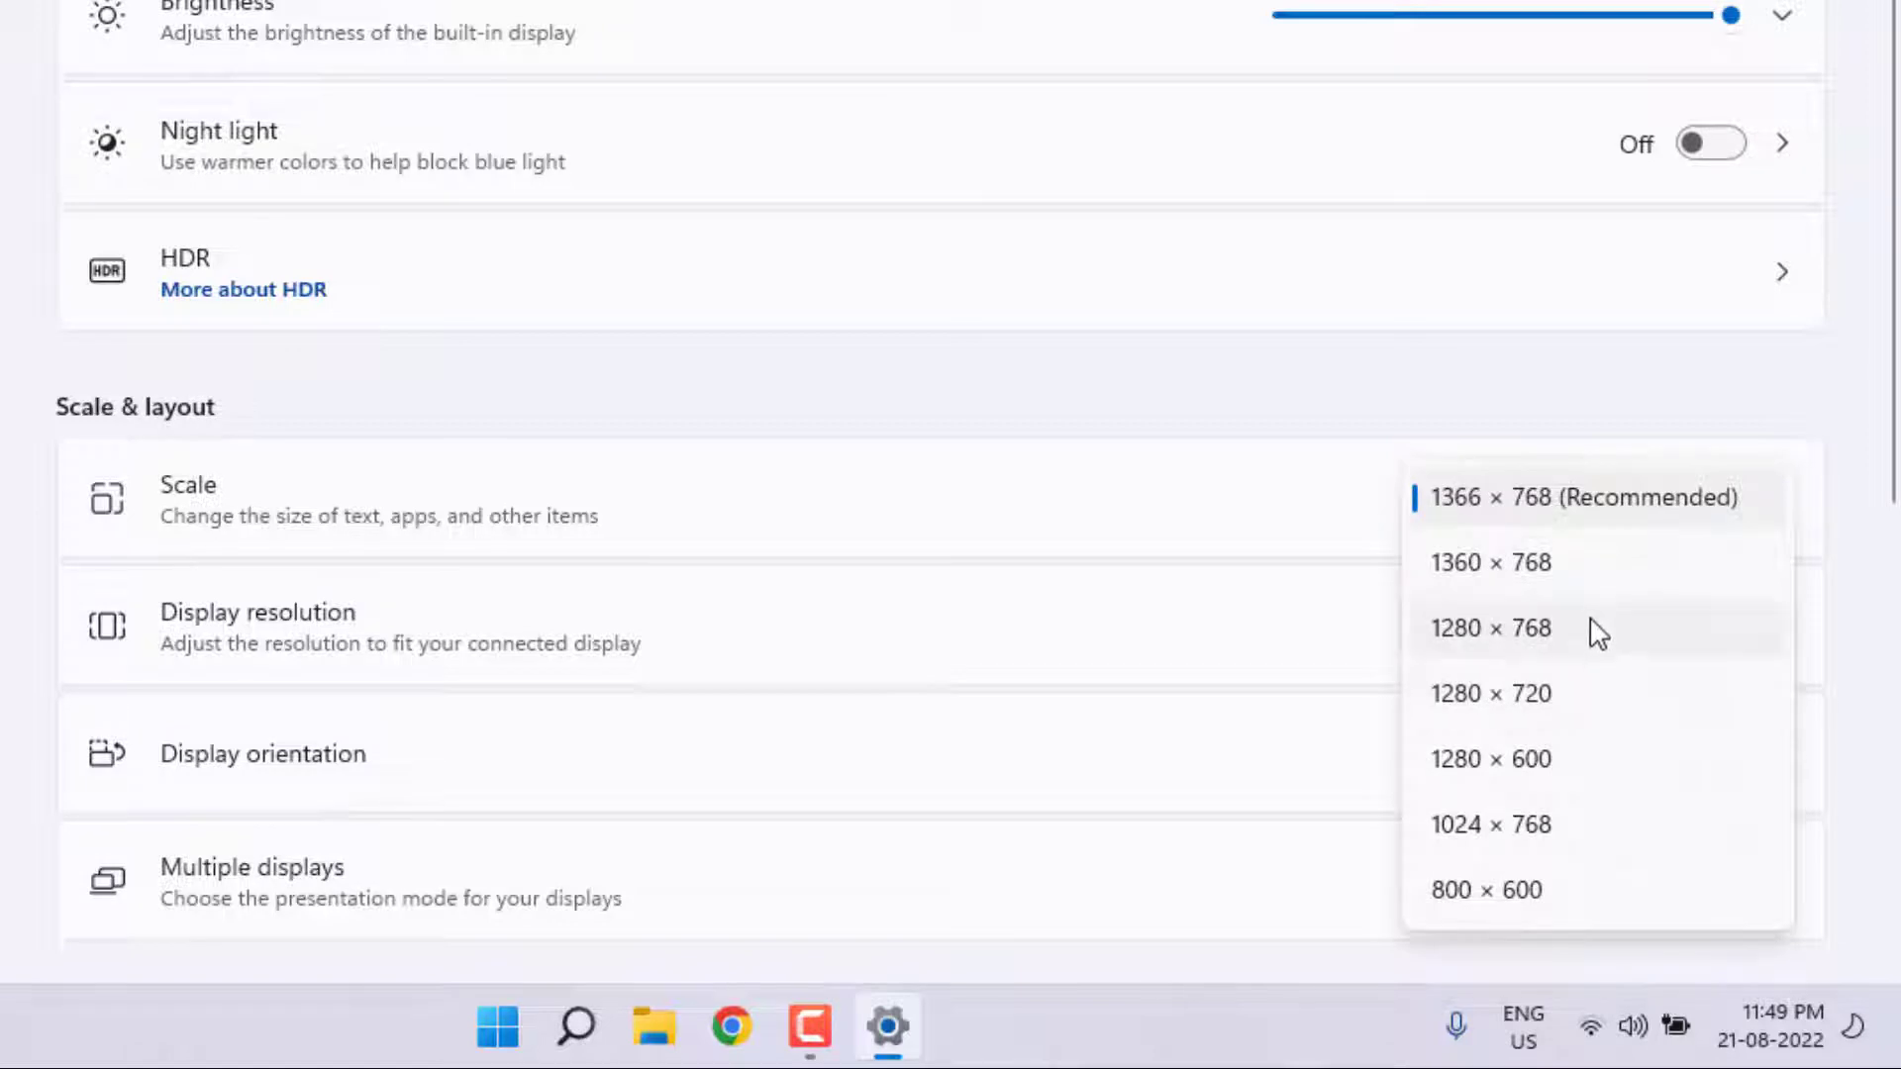
{"action": "left_click", "coordinate": [1568, 505]}
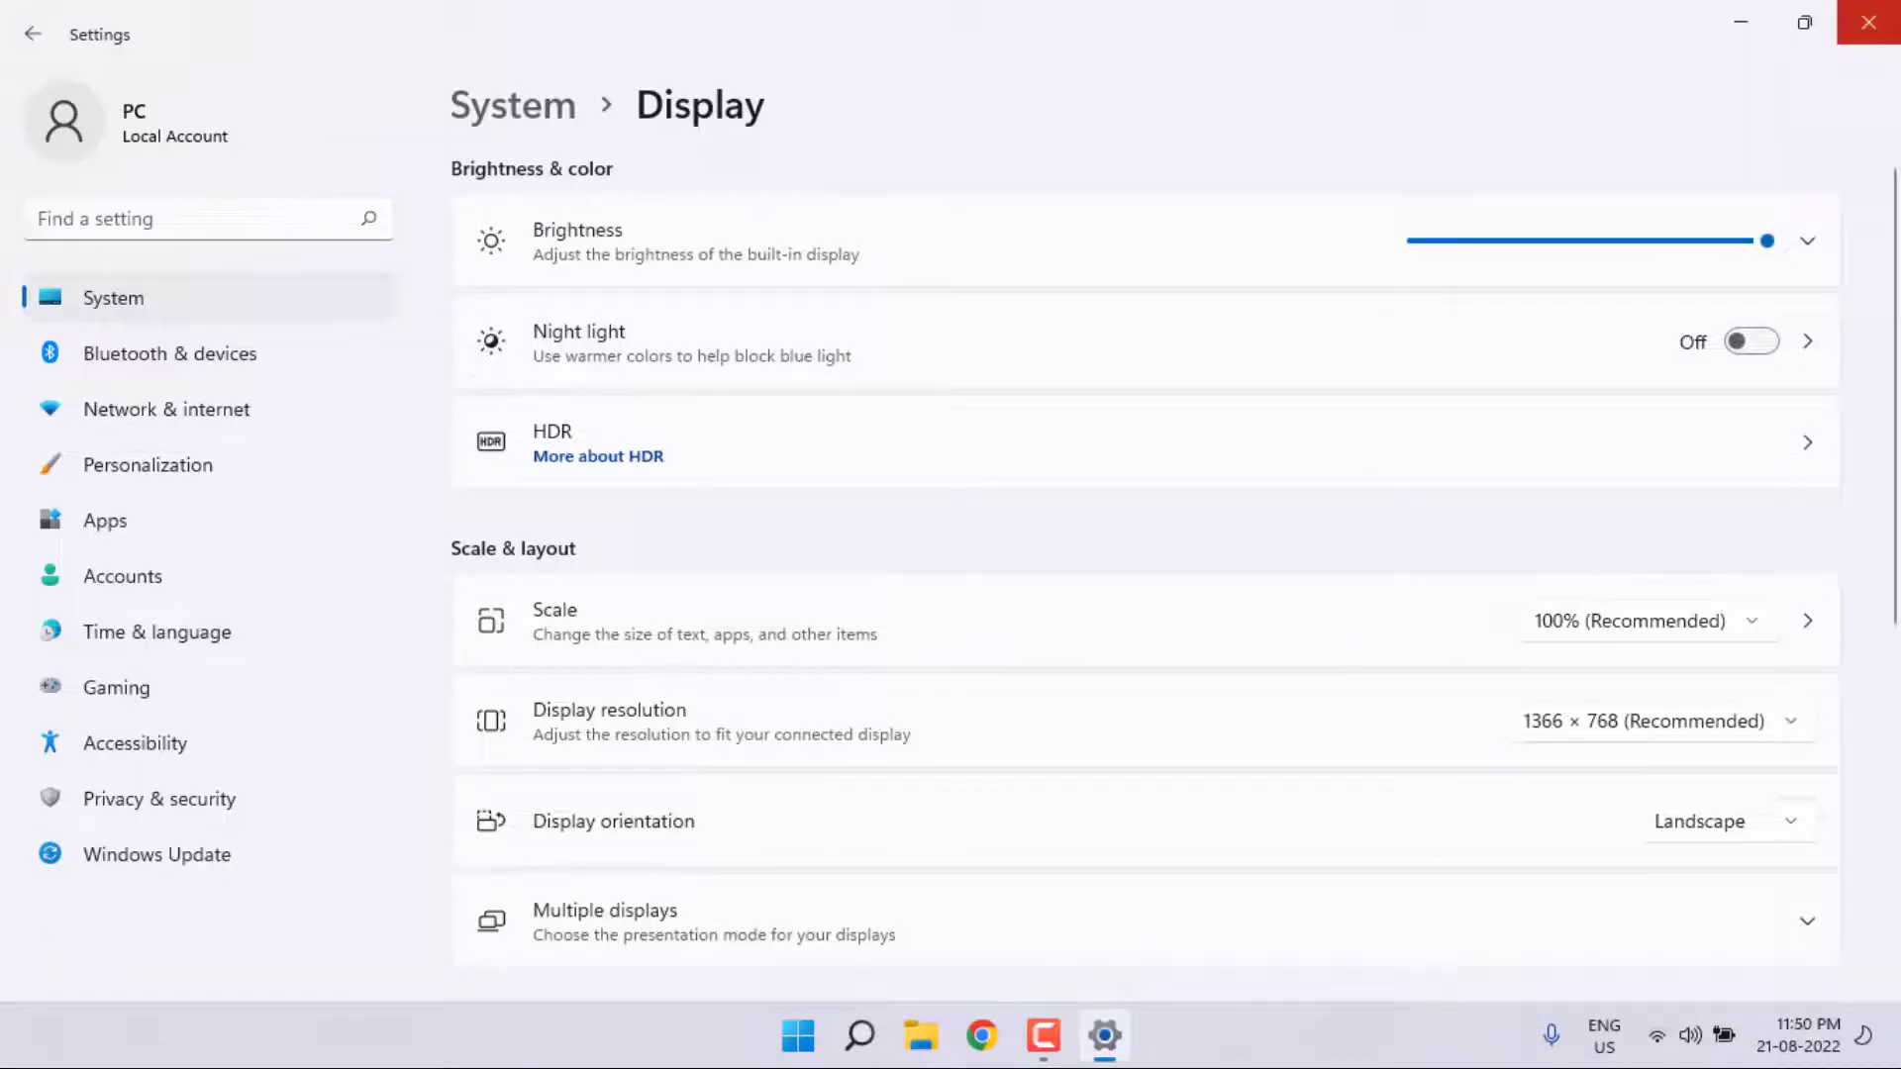
{"action": "left_click", "coordinate": [1869, 21]}
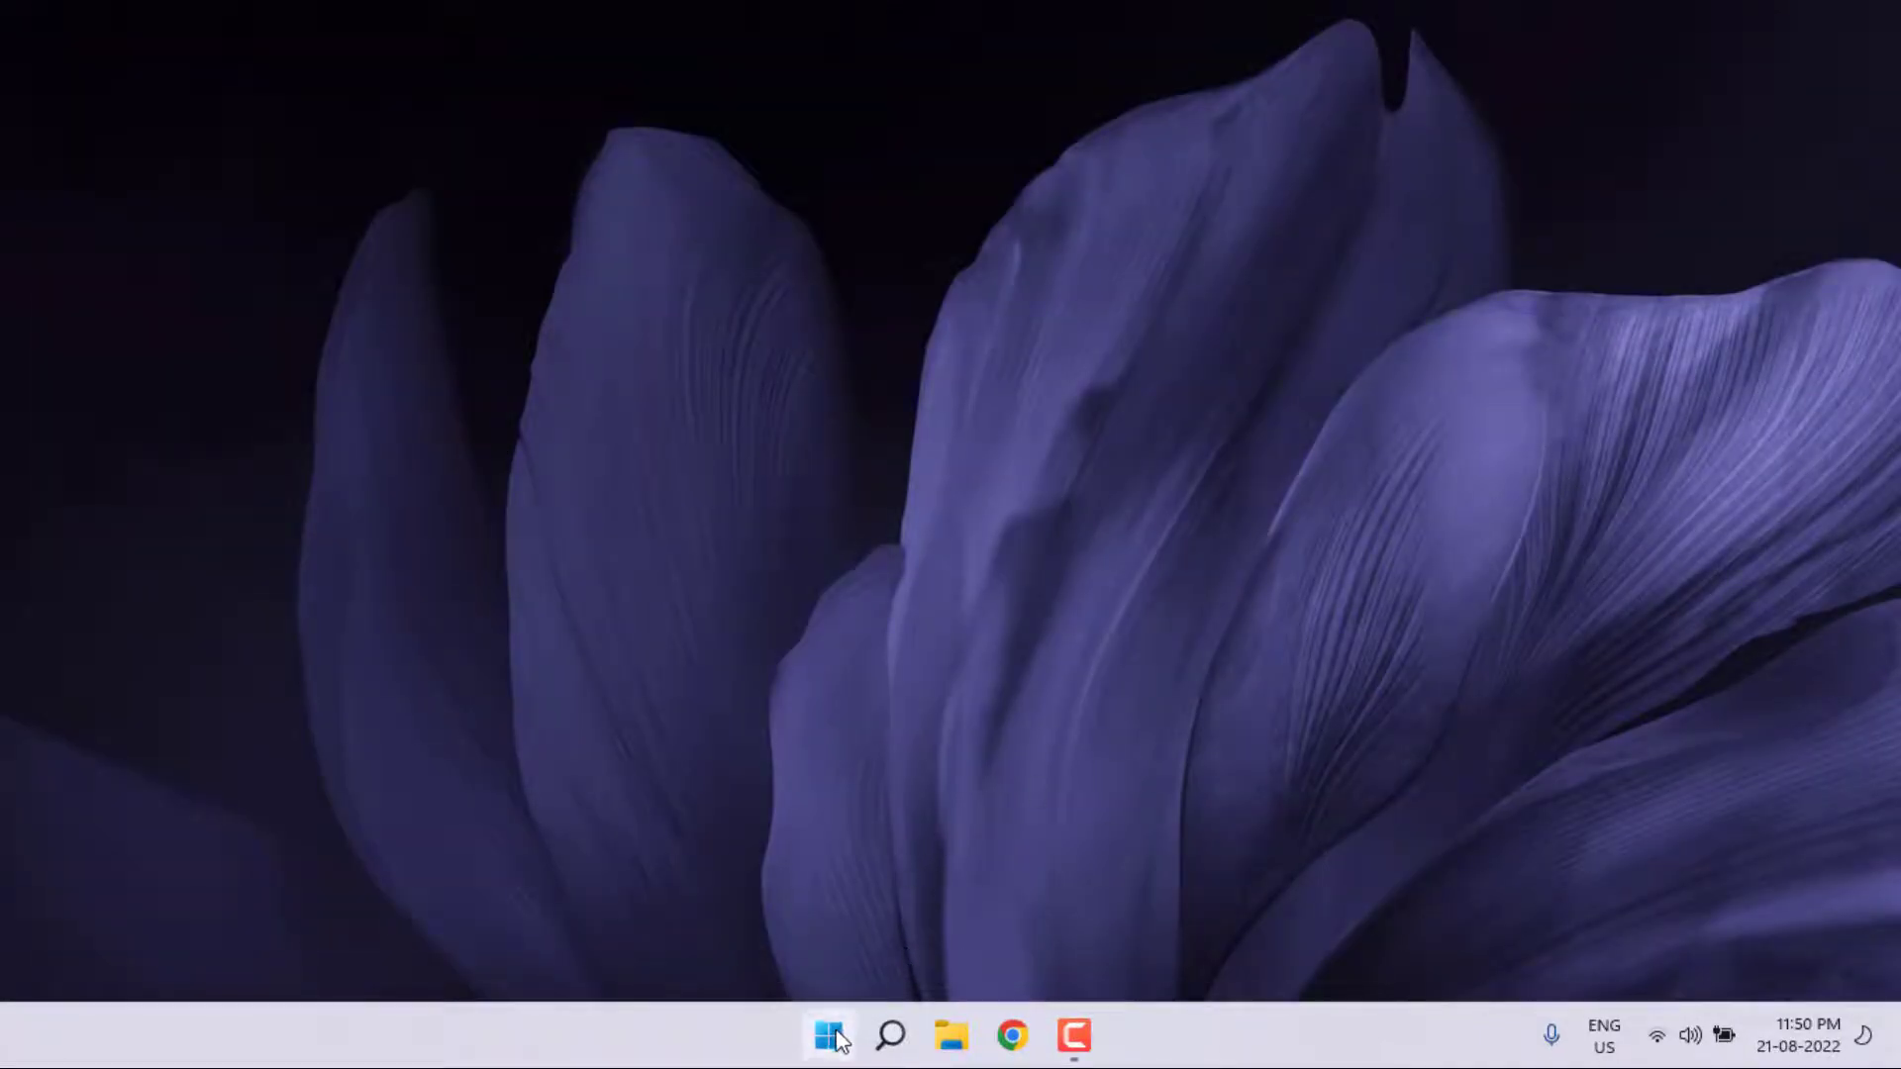
{"action": "left_click", "coordinate": [832, 1035]}
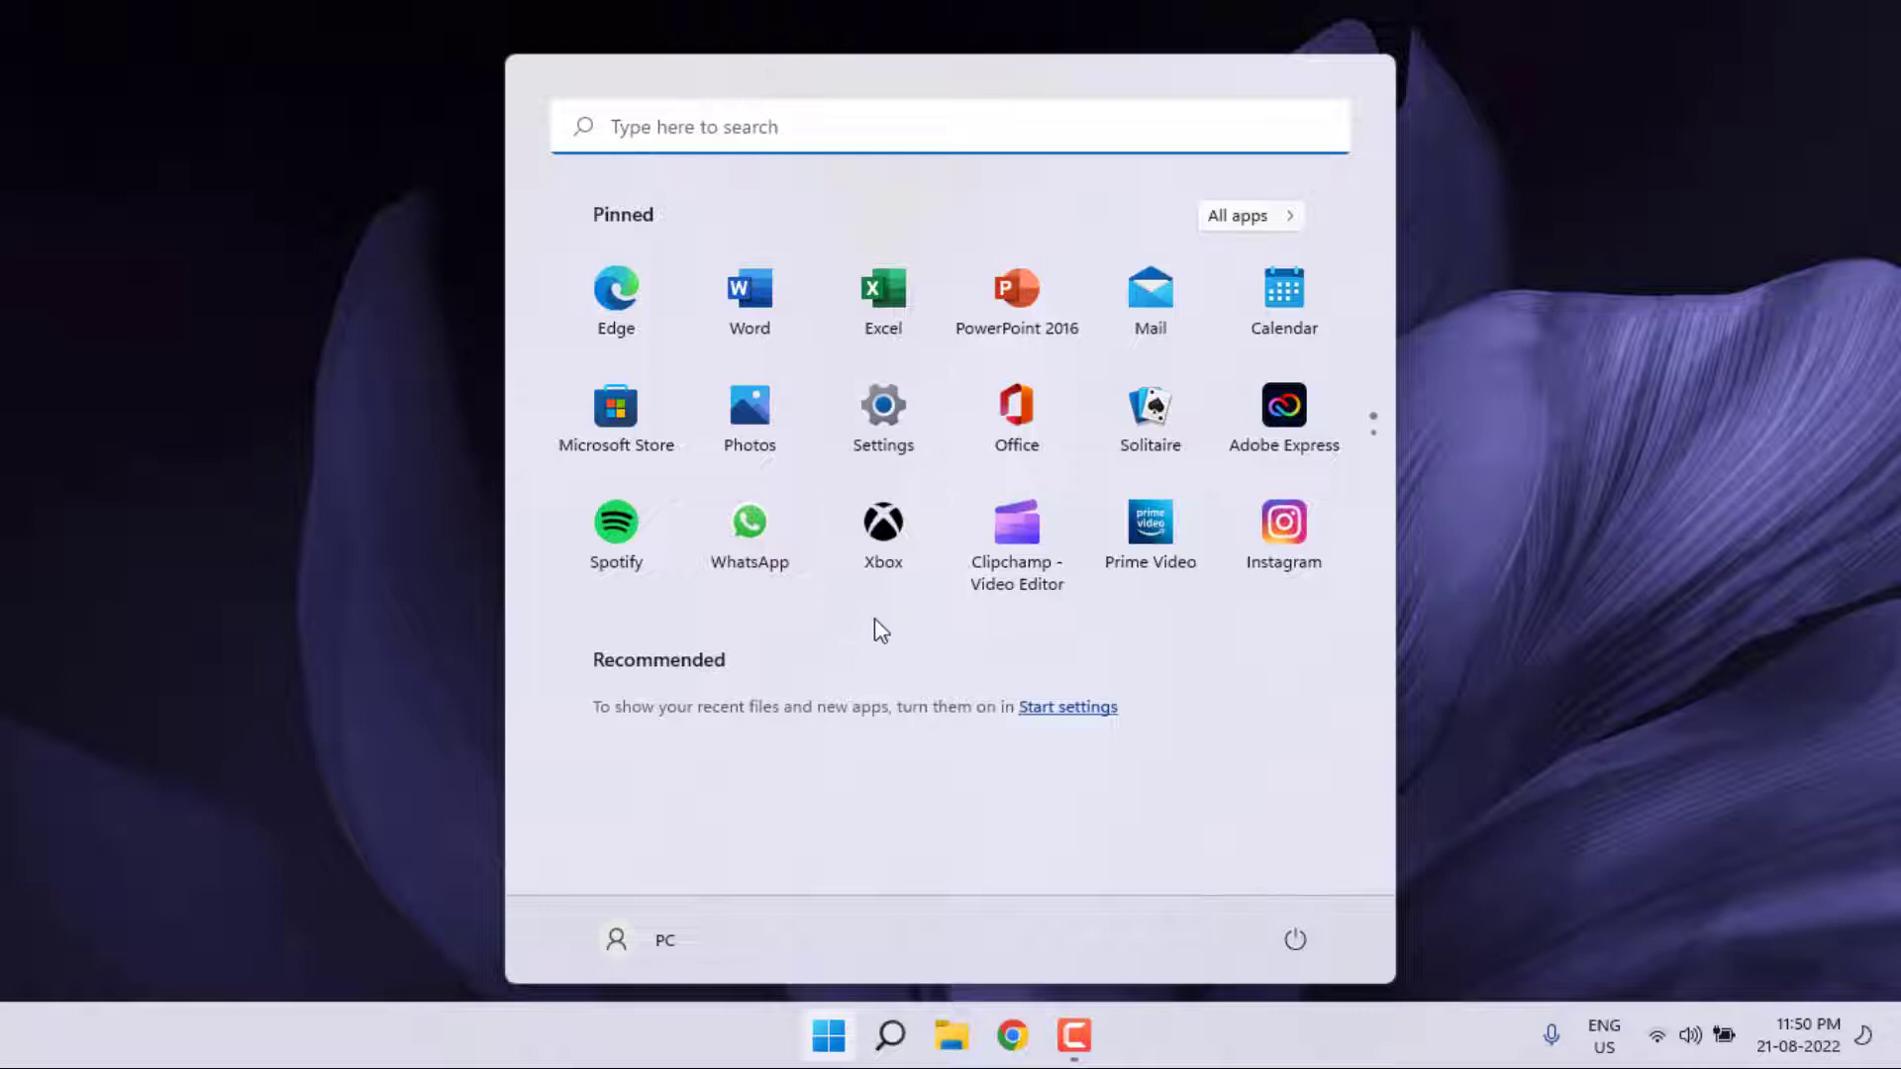
{"action": "left_click", "coordinate": [883, 419]}
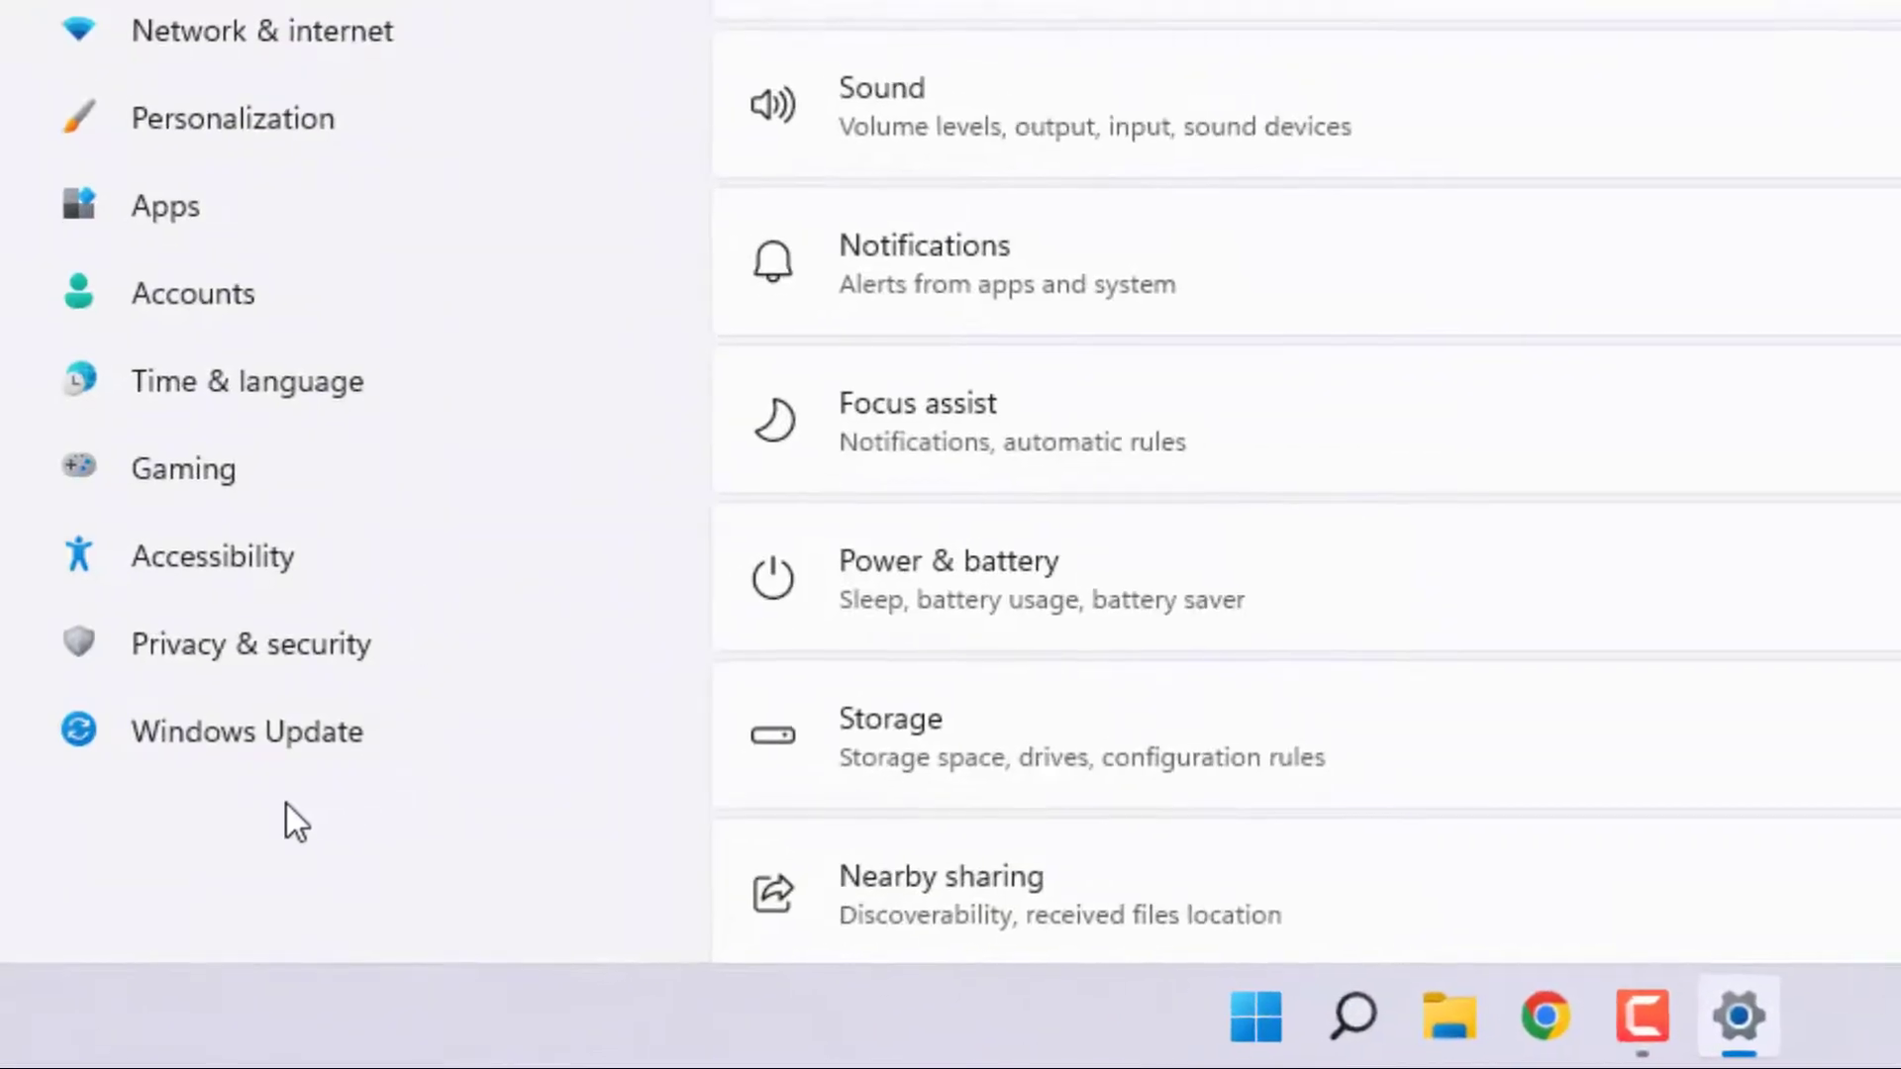
{"action": "left_click", "coordinate": [260, 736]}
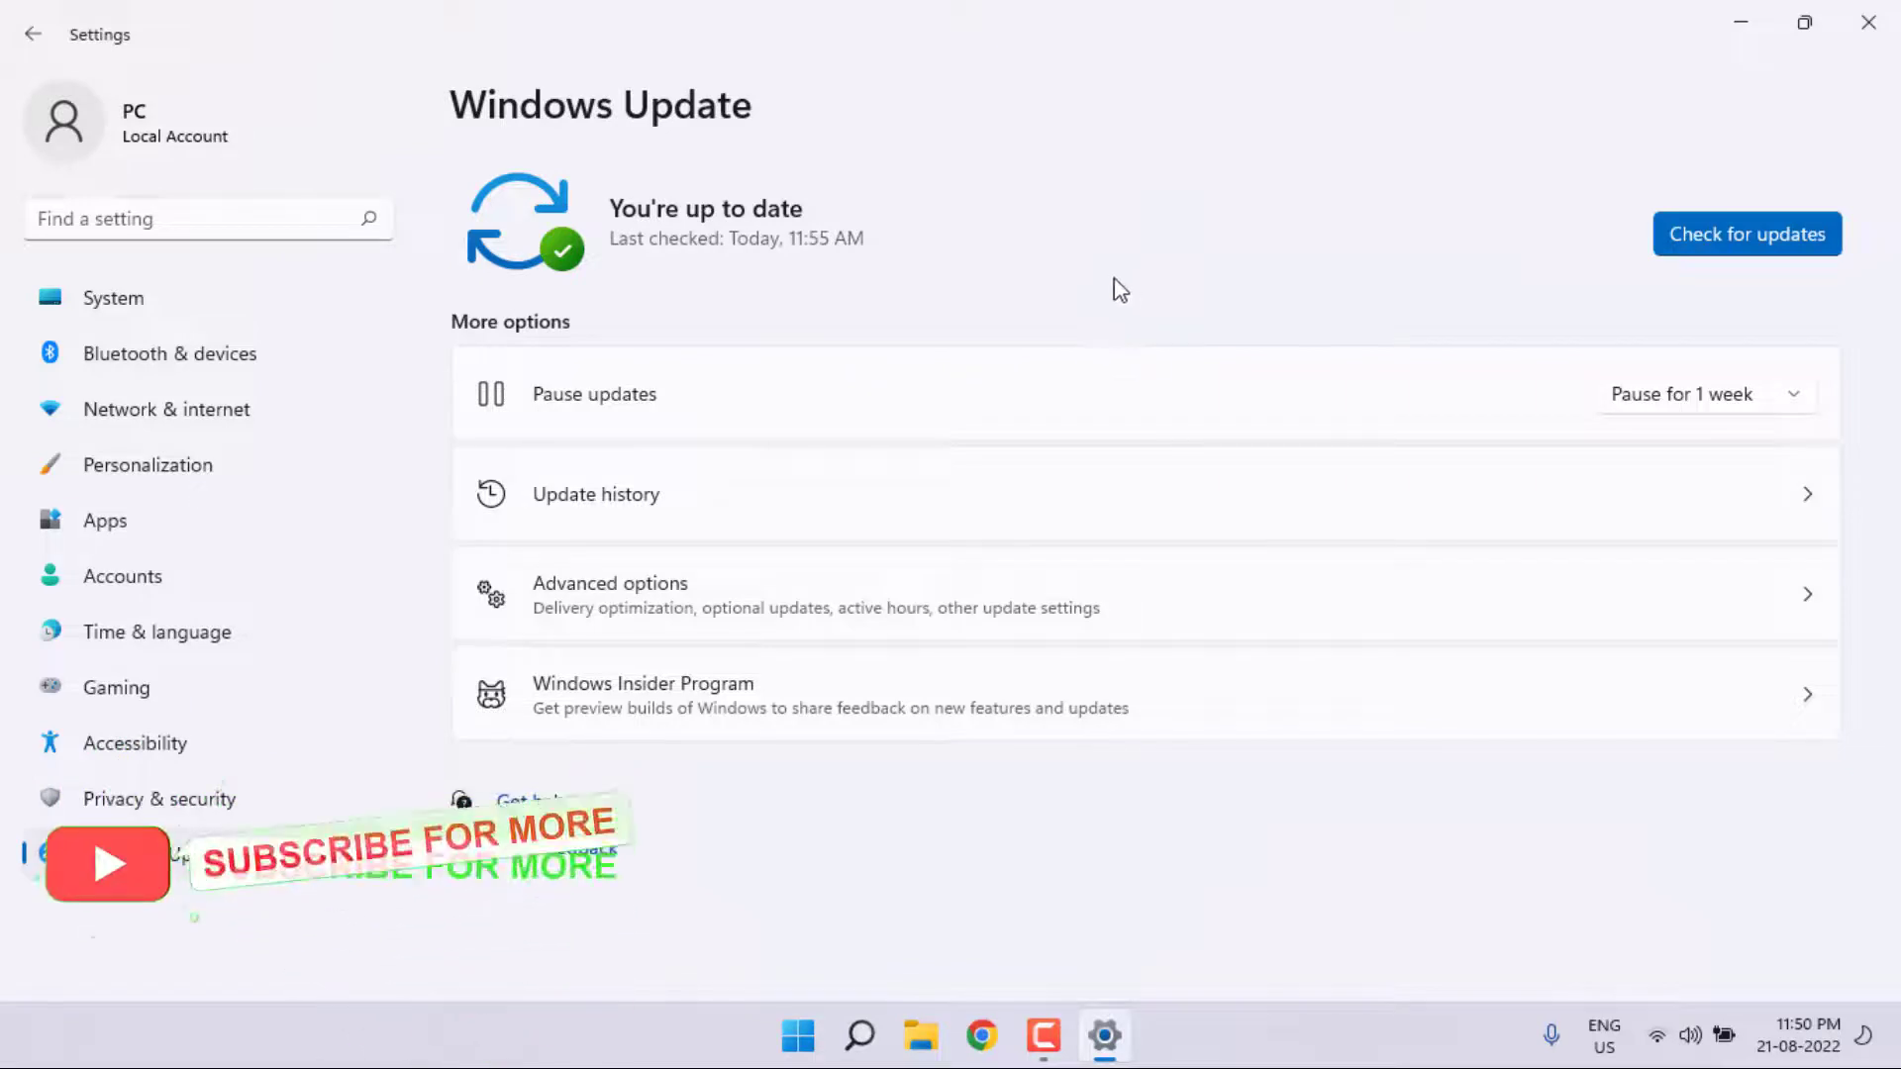
{"action": "left_click", "coordinate": [1870, 21]}
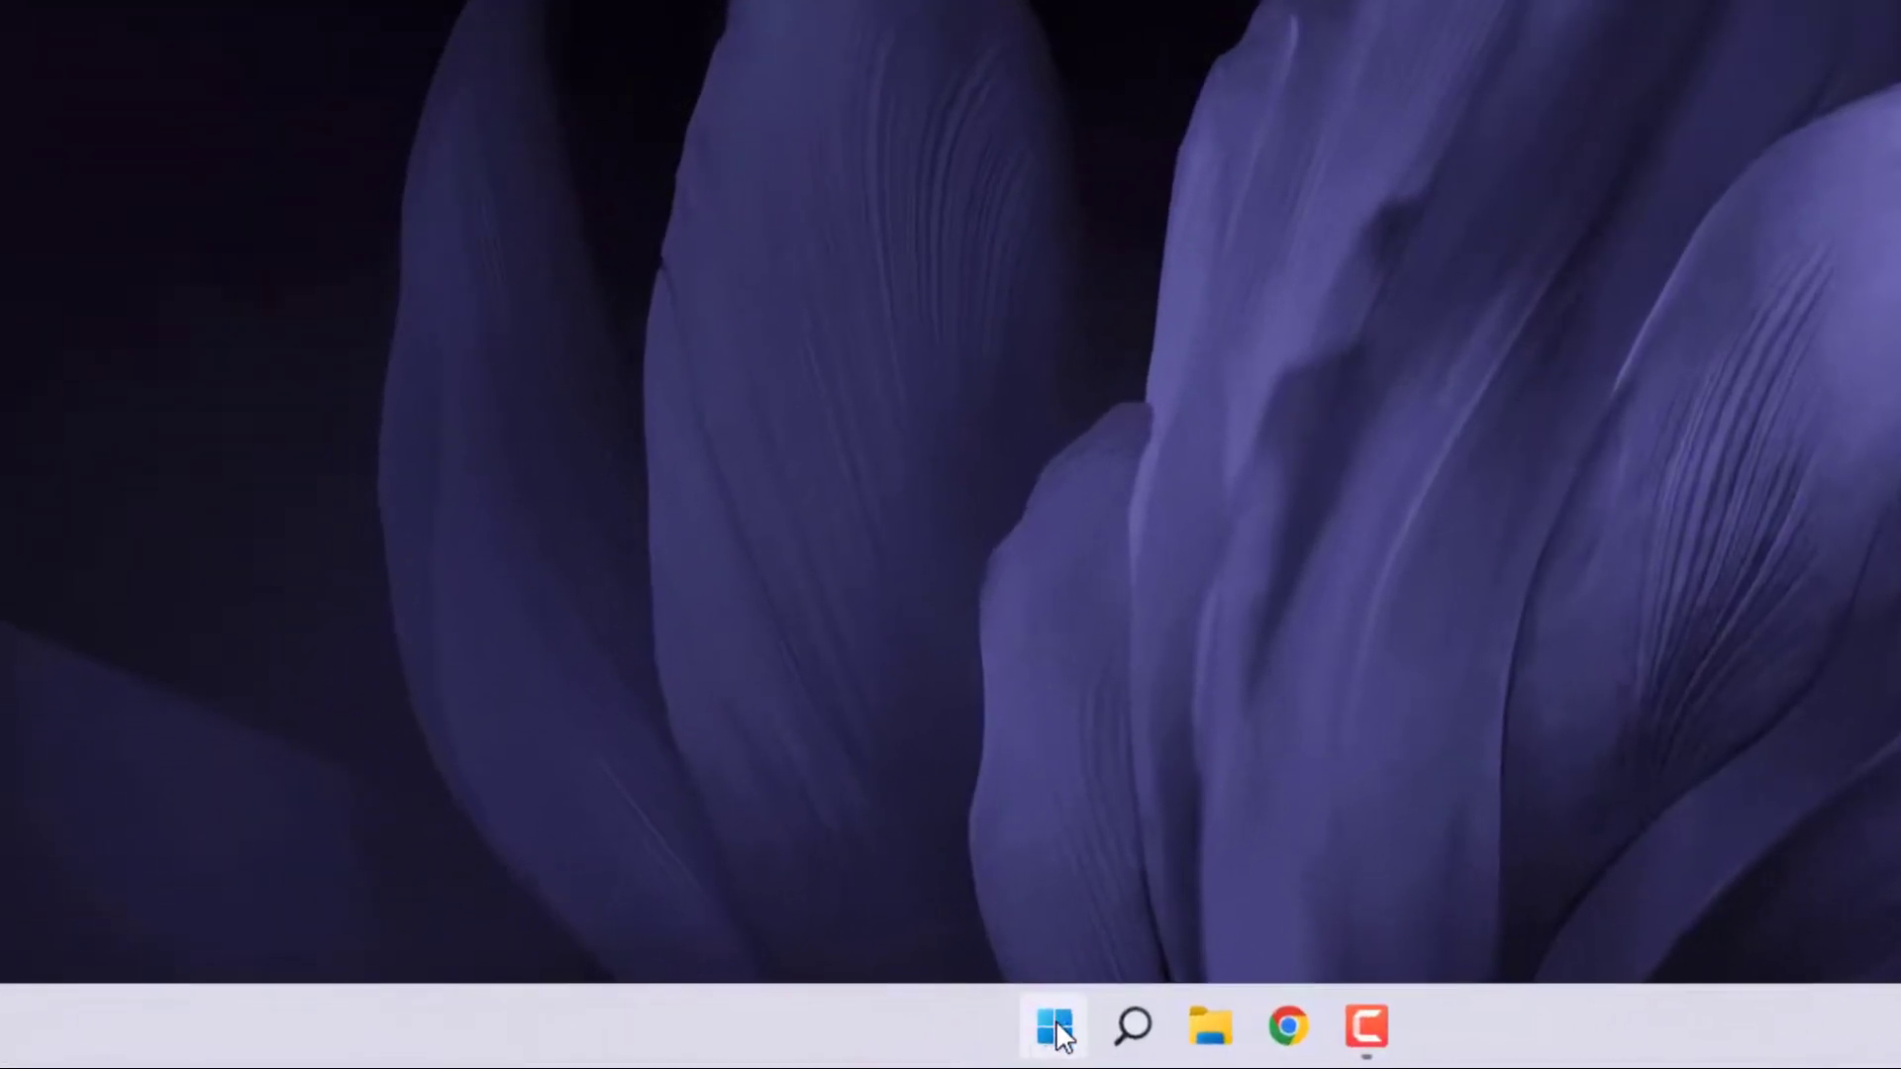
Open Device Manager and expand the Display adapters category.
{"action": "right_click", "coordinate": [1057, 1030]}
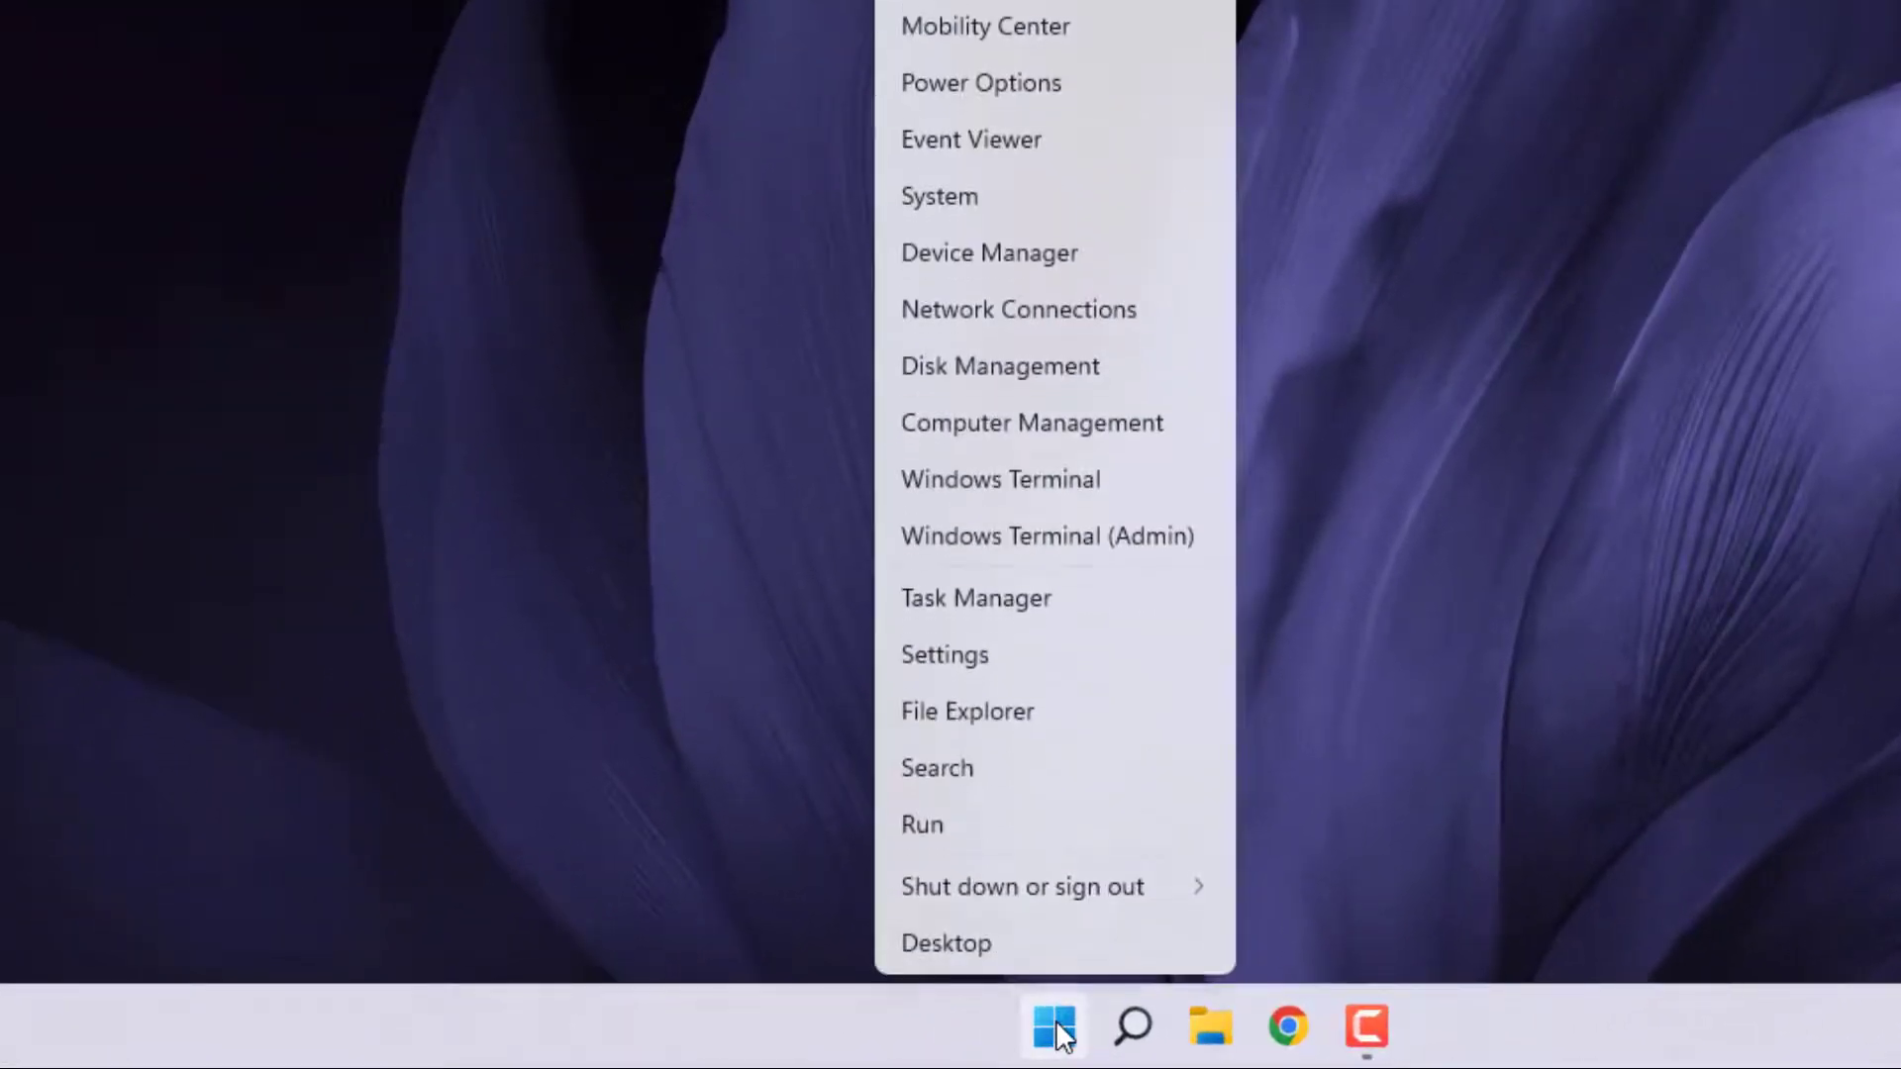
{"action": "left_click", "coordinate": [982, 258]}
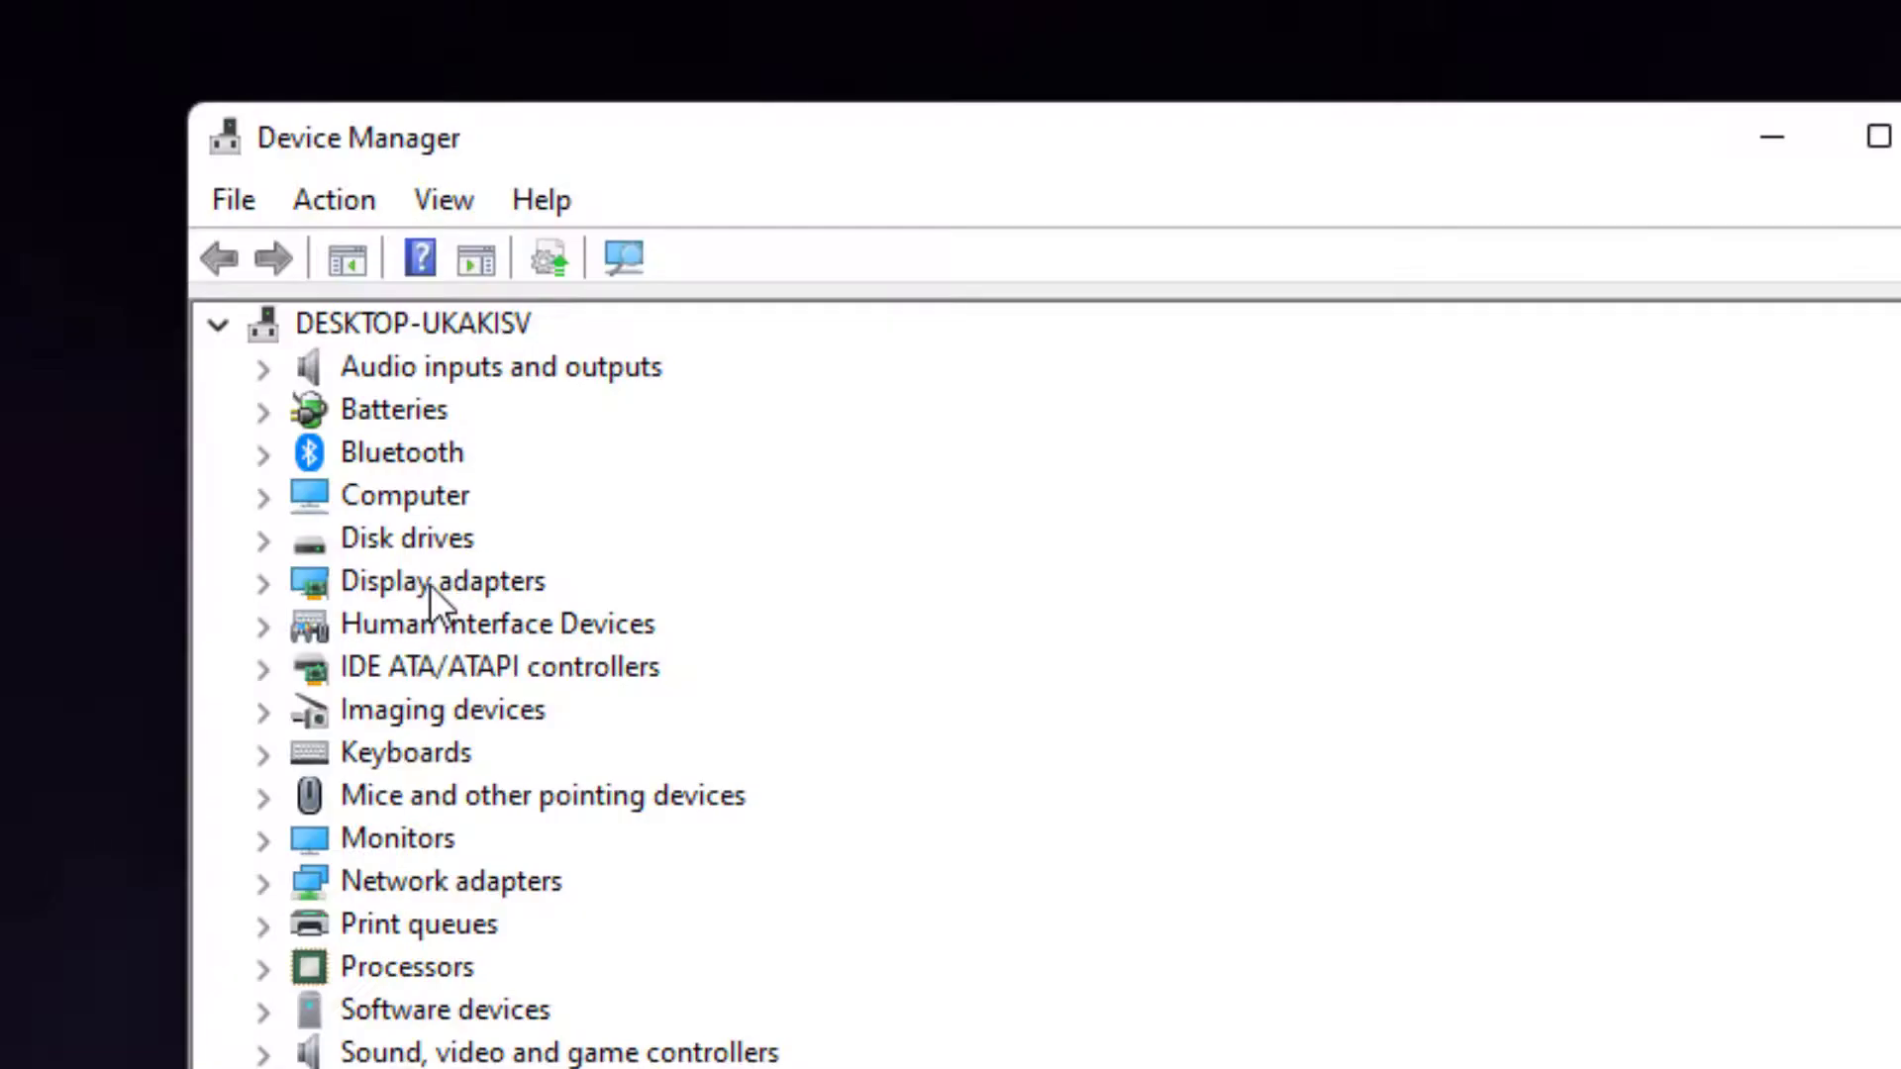
{"action": "left_click", "coordinate": [430, 584]}
{"action": "left_click", "coordinate": [261, 582]}
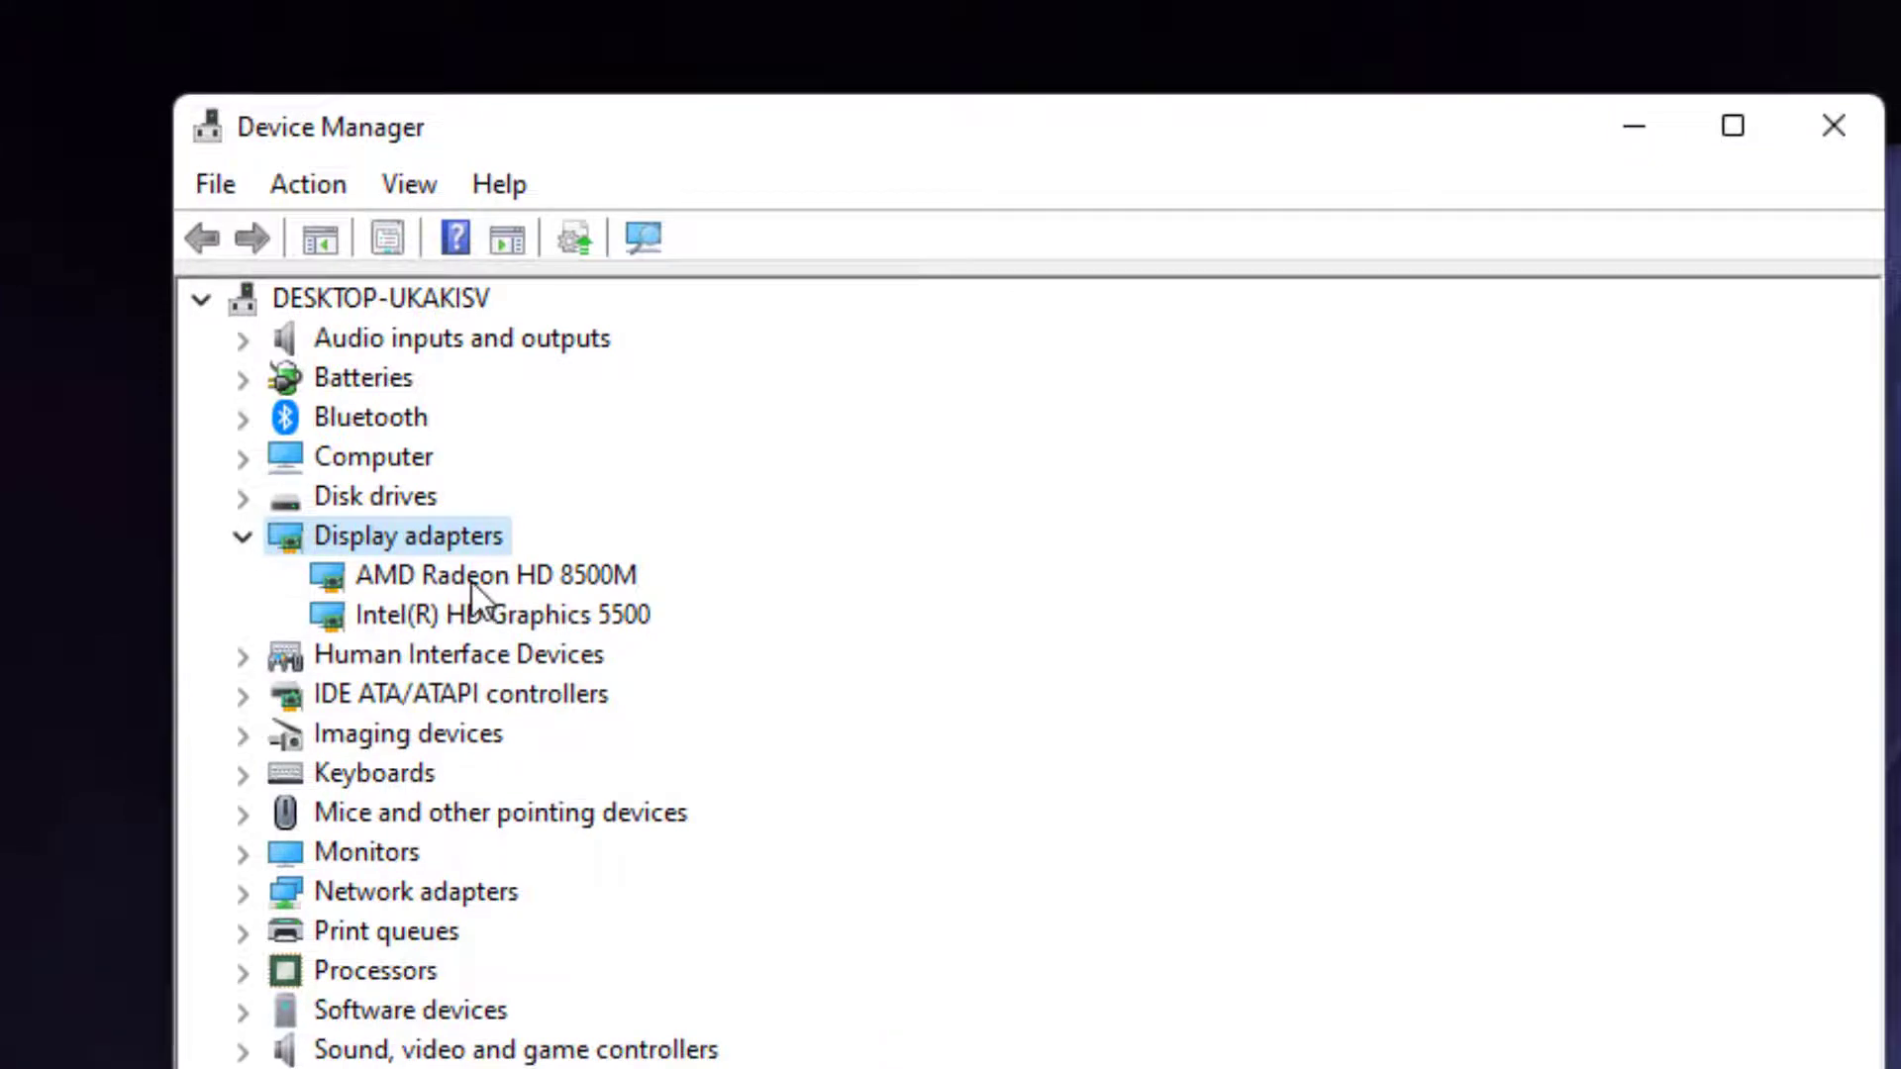
Search automatically for an AMD Radeon HD 8500M driver, which reports the best one is installed.
{"action": "left_click", "coordinate": [471, 580]}
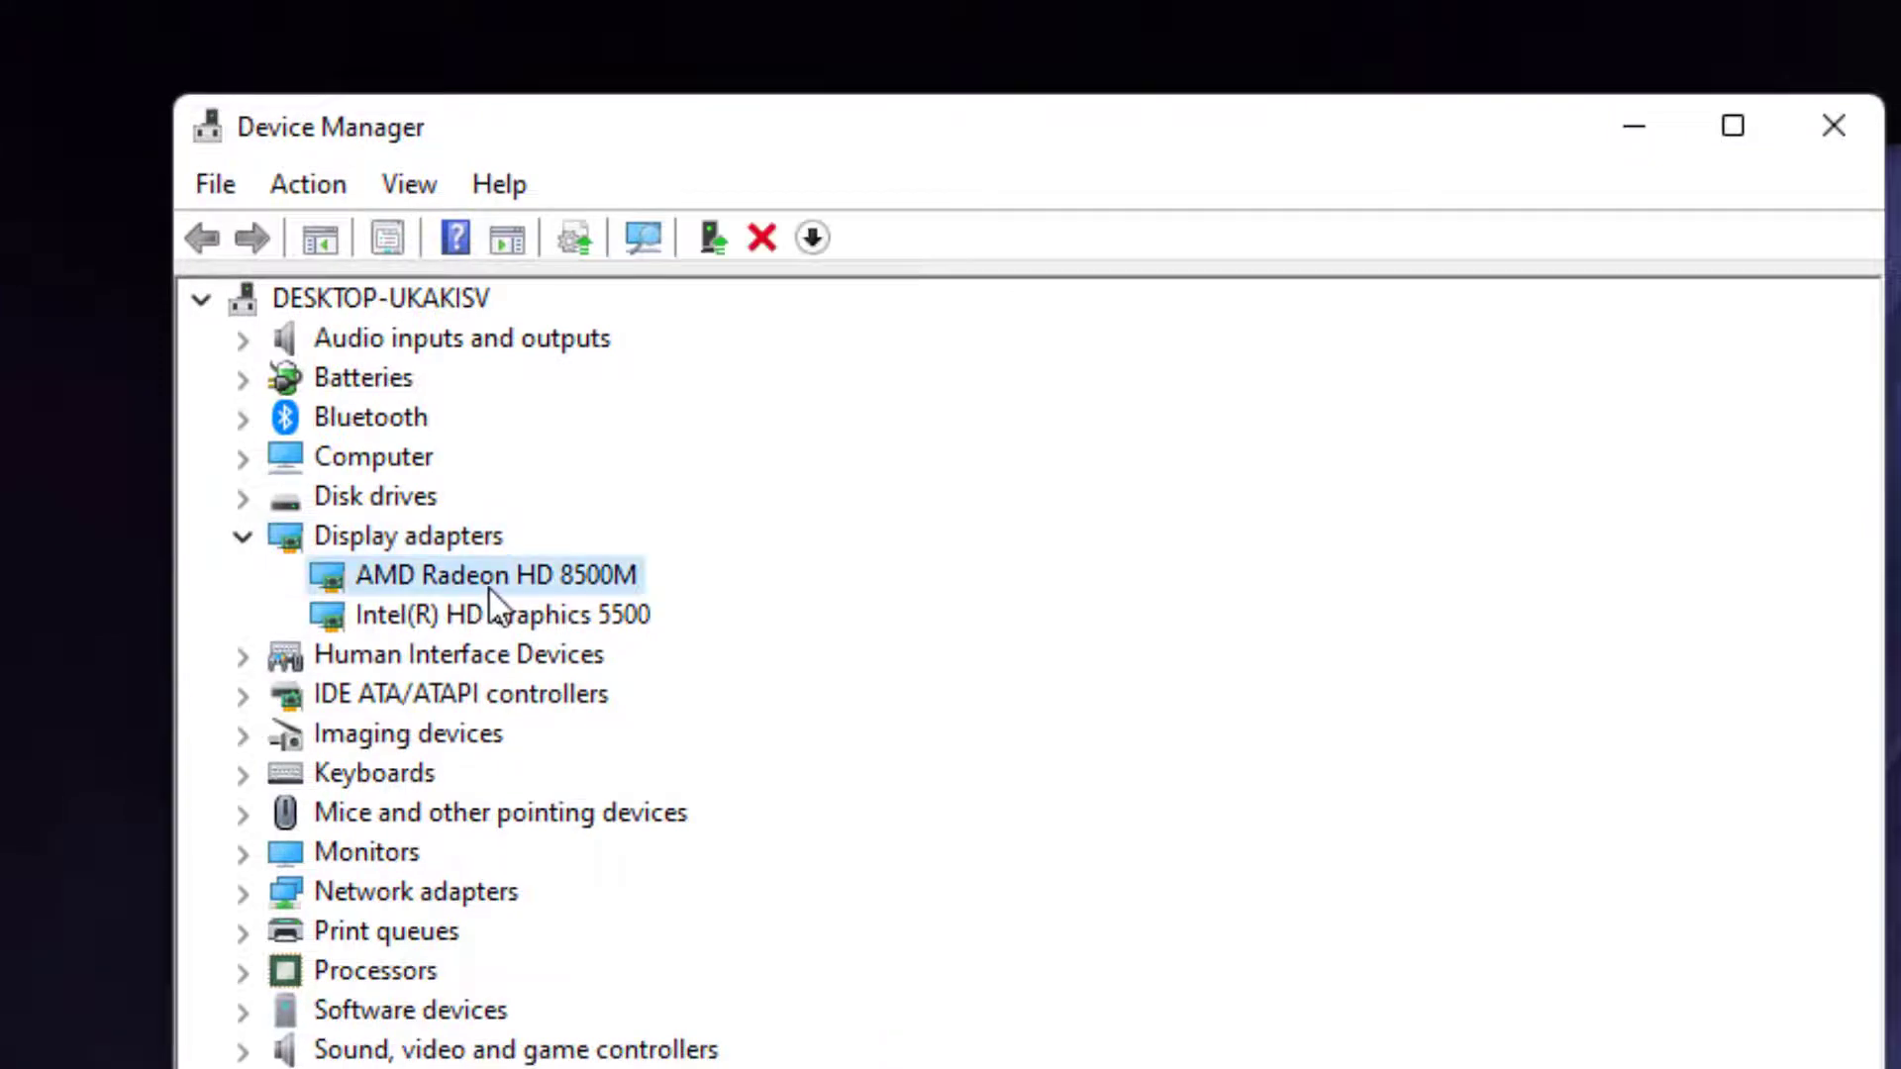
{"action": "right_click", "coordinate": [501, 571]}
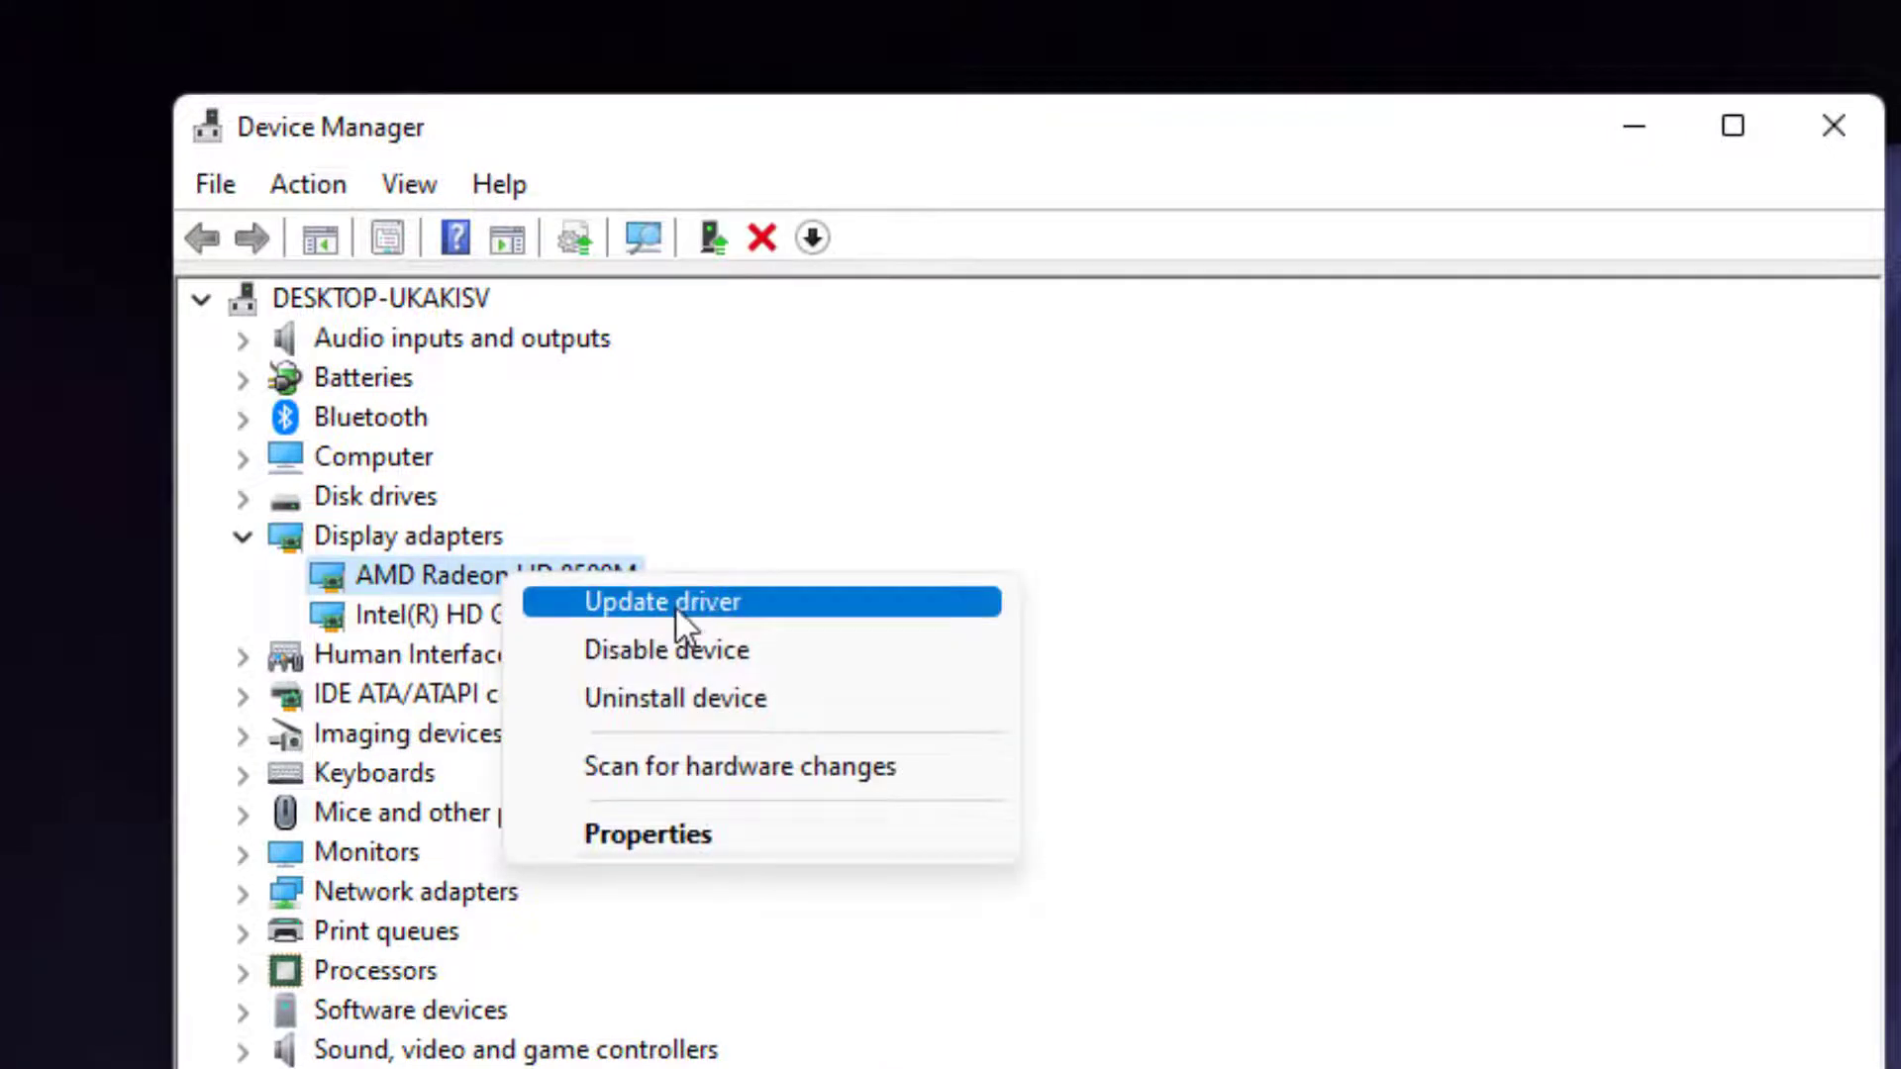
{"action": "left_click", "coordinate": [675, 604]}
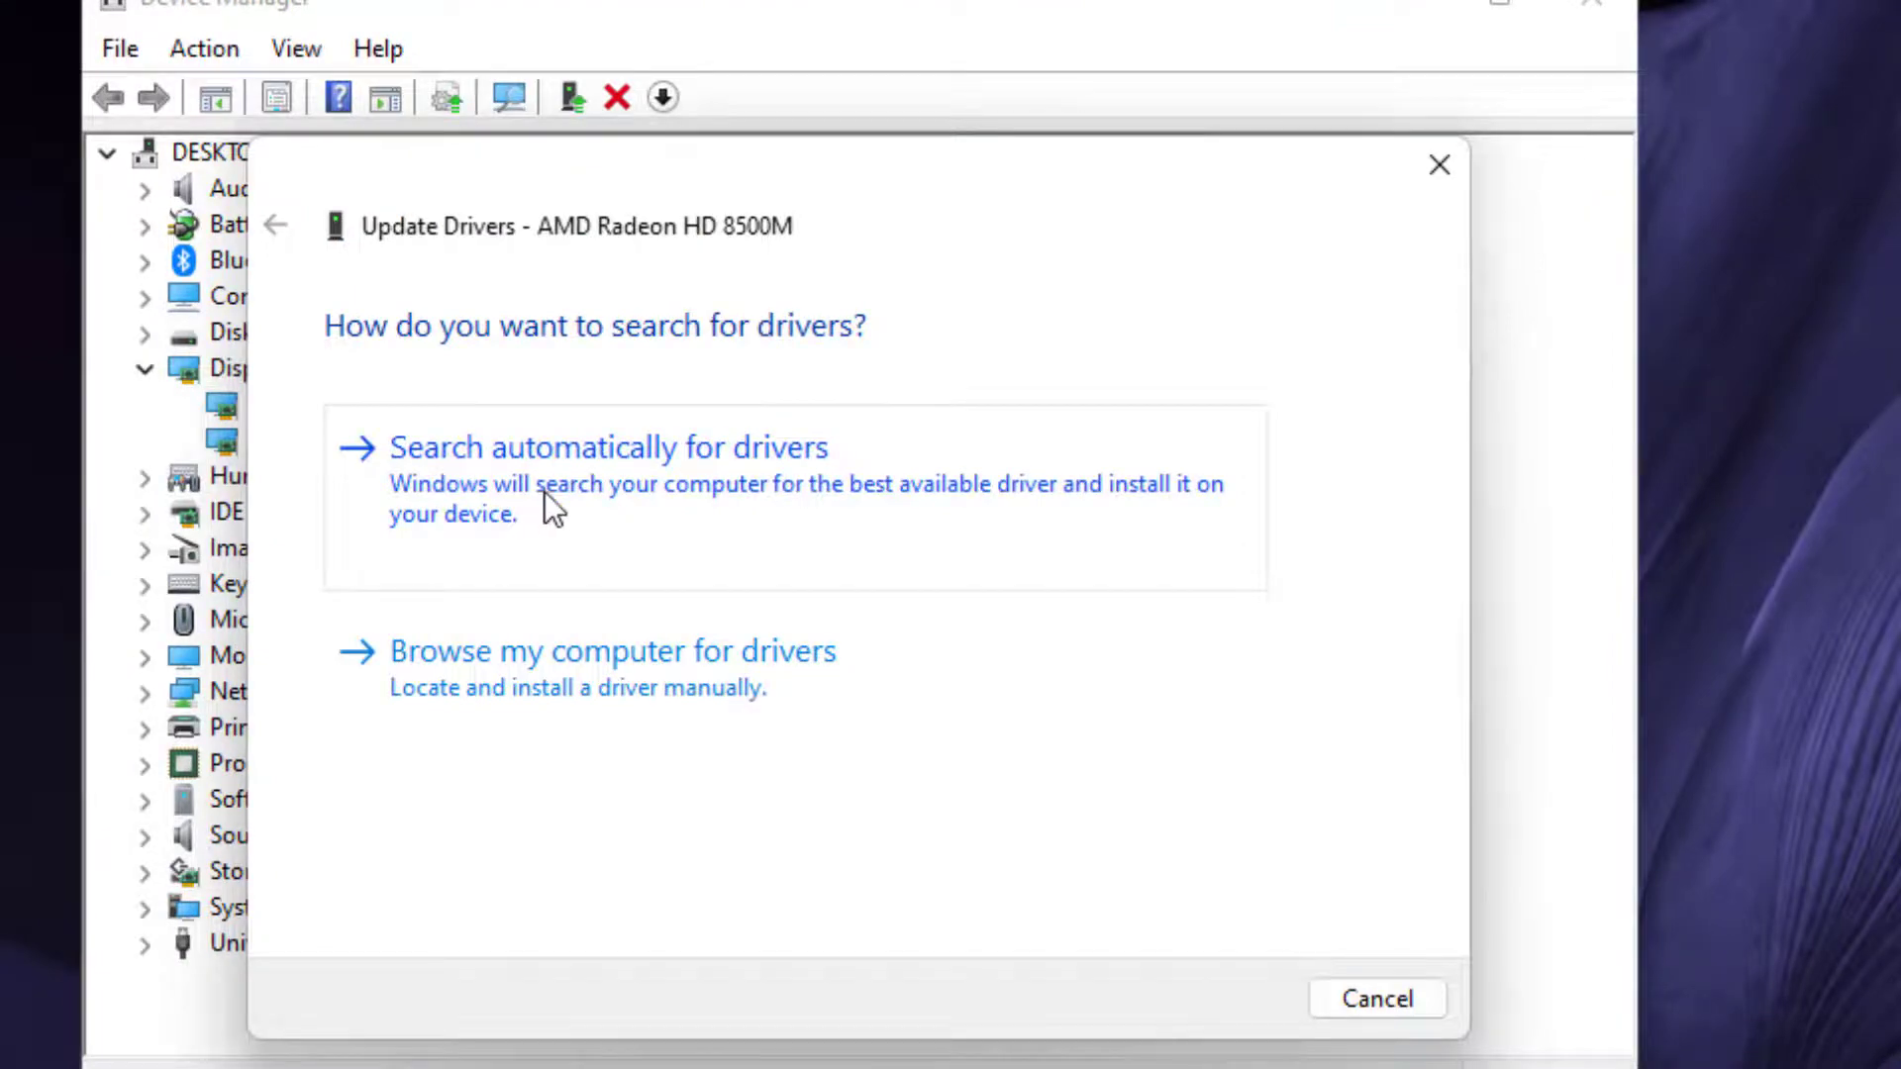
{"action": "left_click", "coordinate": [545, 491]}
{"action": "left_click", "coordinate": [1380, 999]}
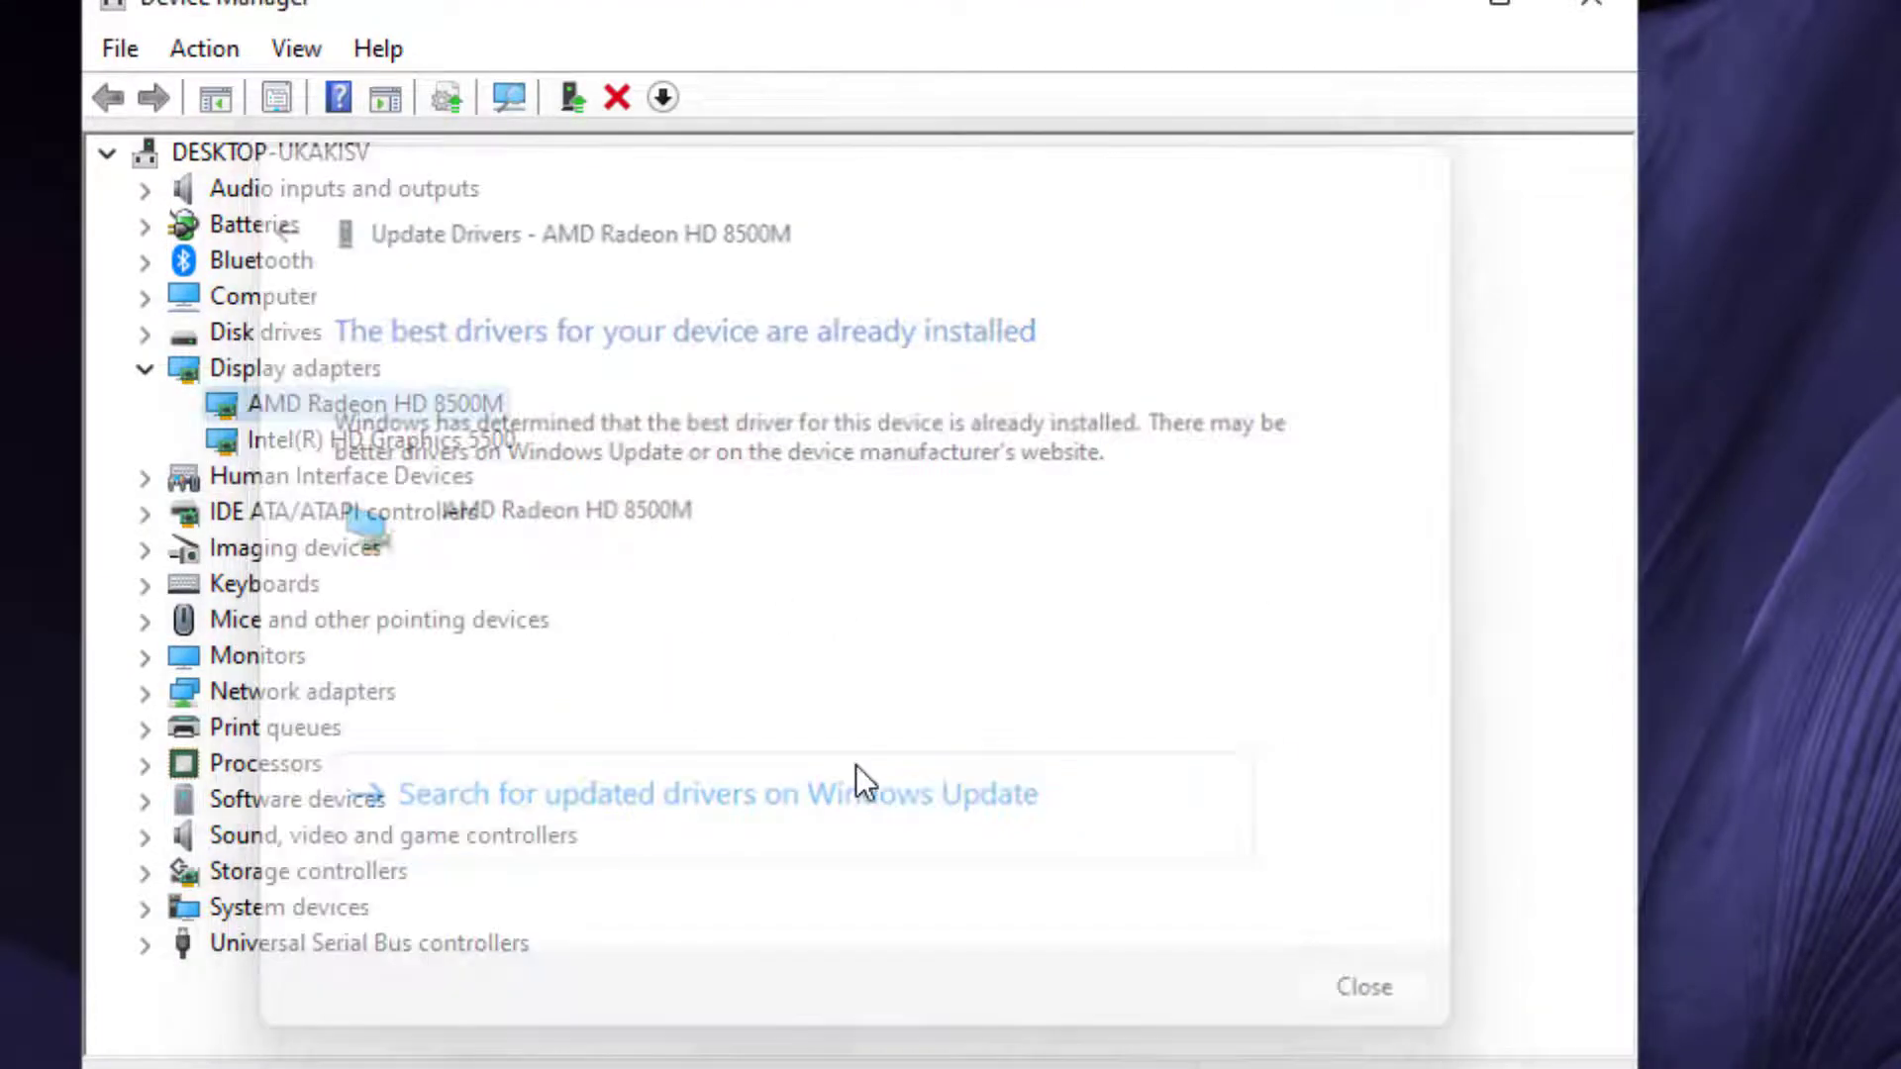
{"action": "right_click", "coordinate": [399, 403]}
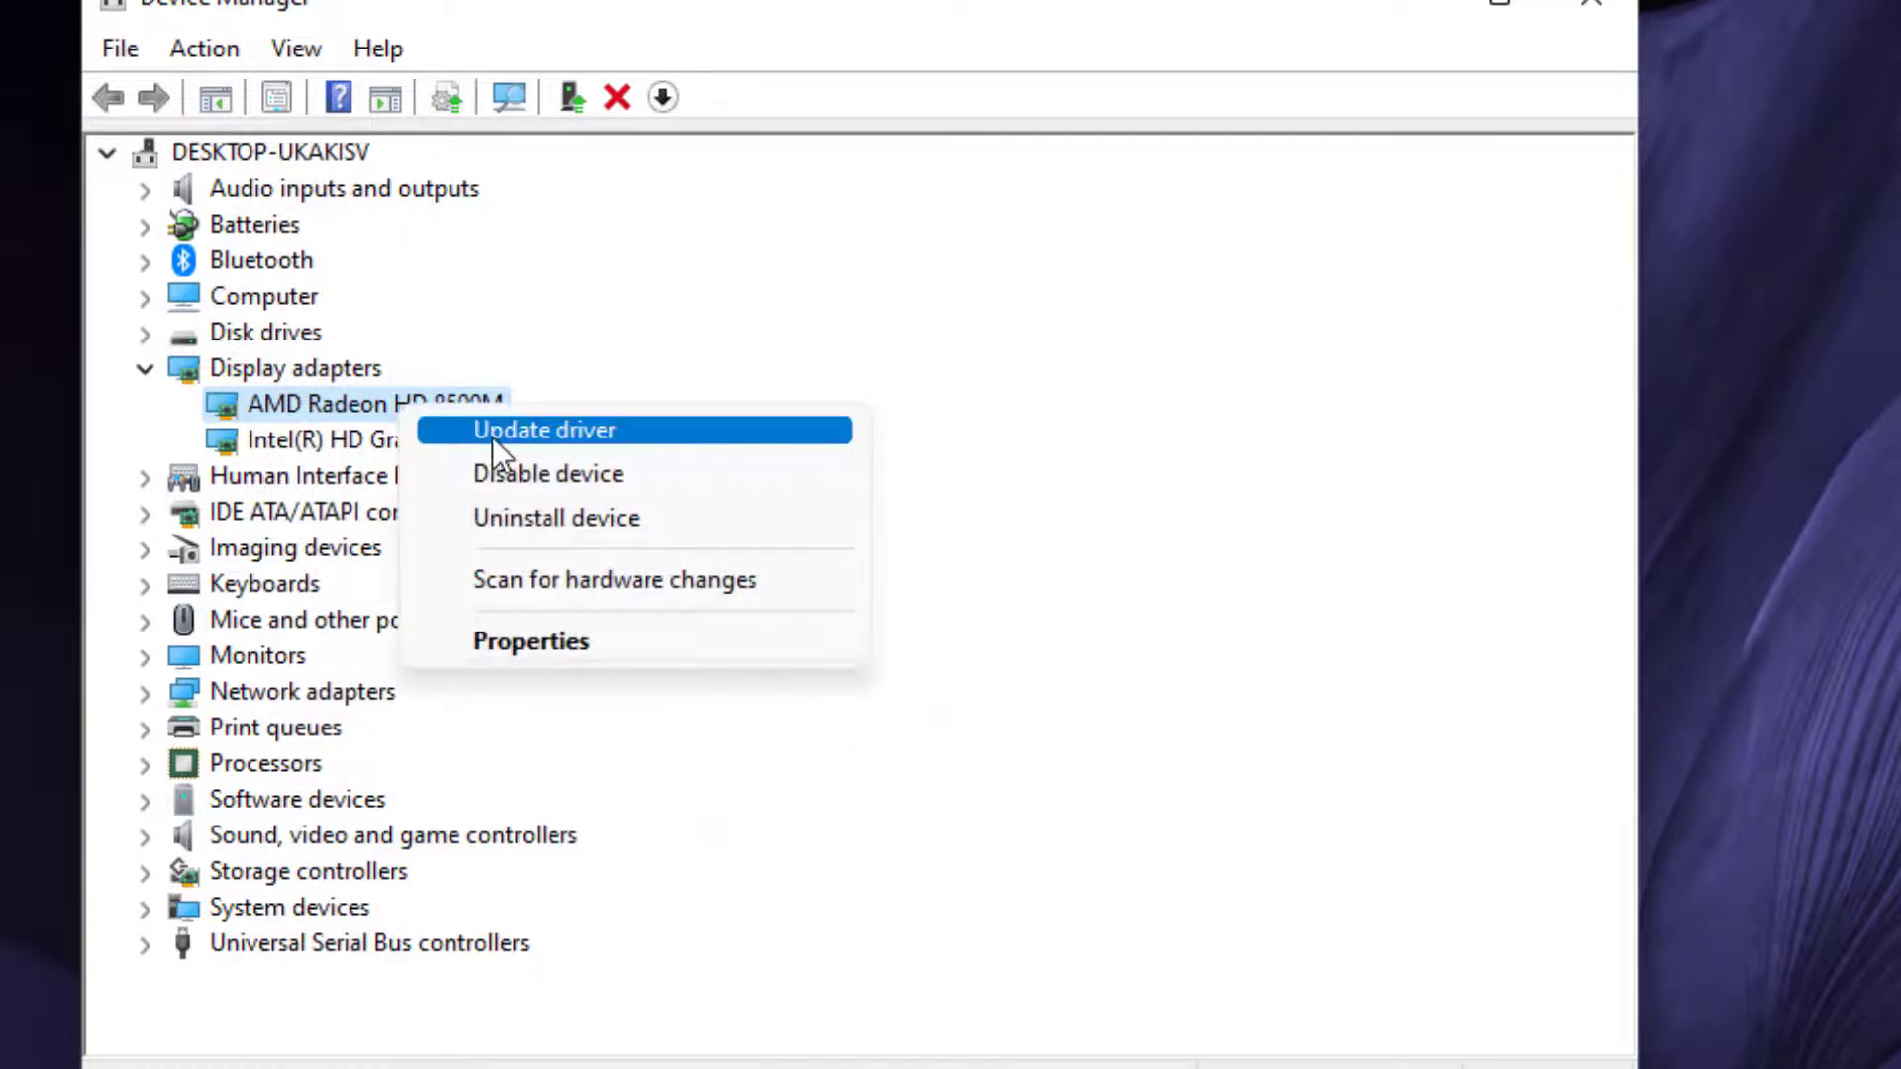
Reinstall the AMD Radeon HD 8500M driver from drivers on this computer, then close Device Manager.
{"action": "left_click", "coordinate": [524, 437]}
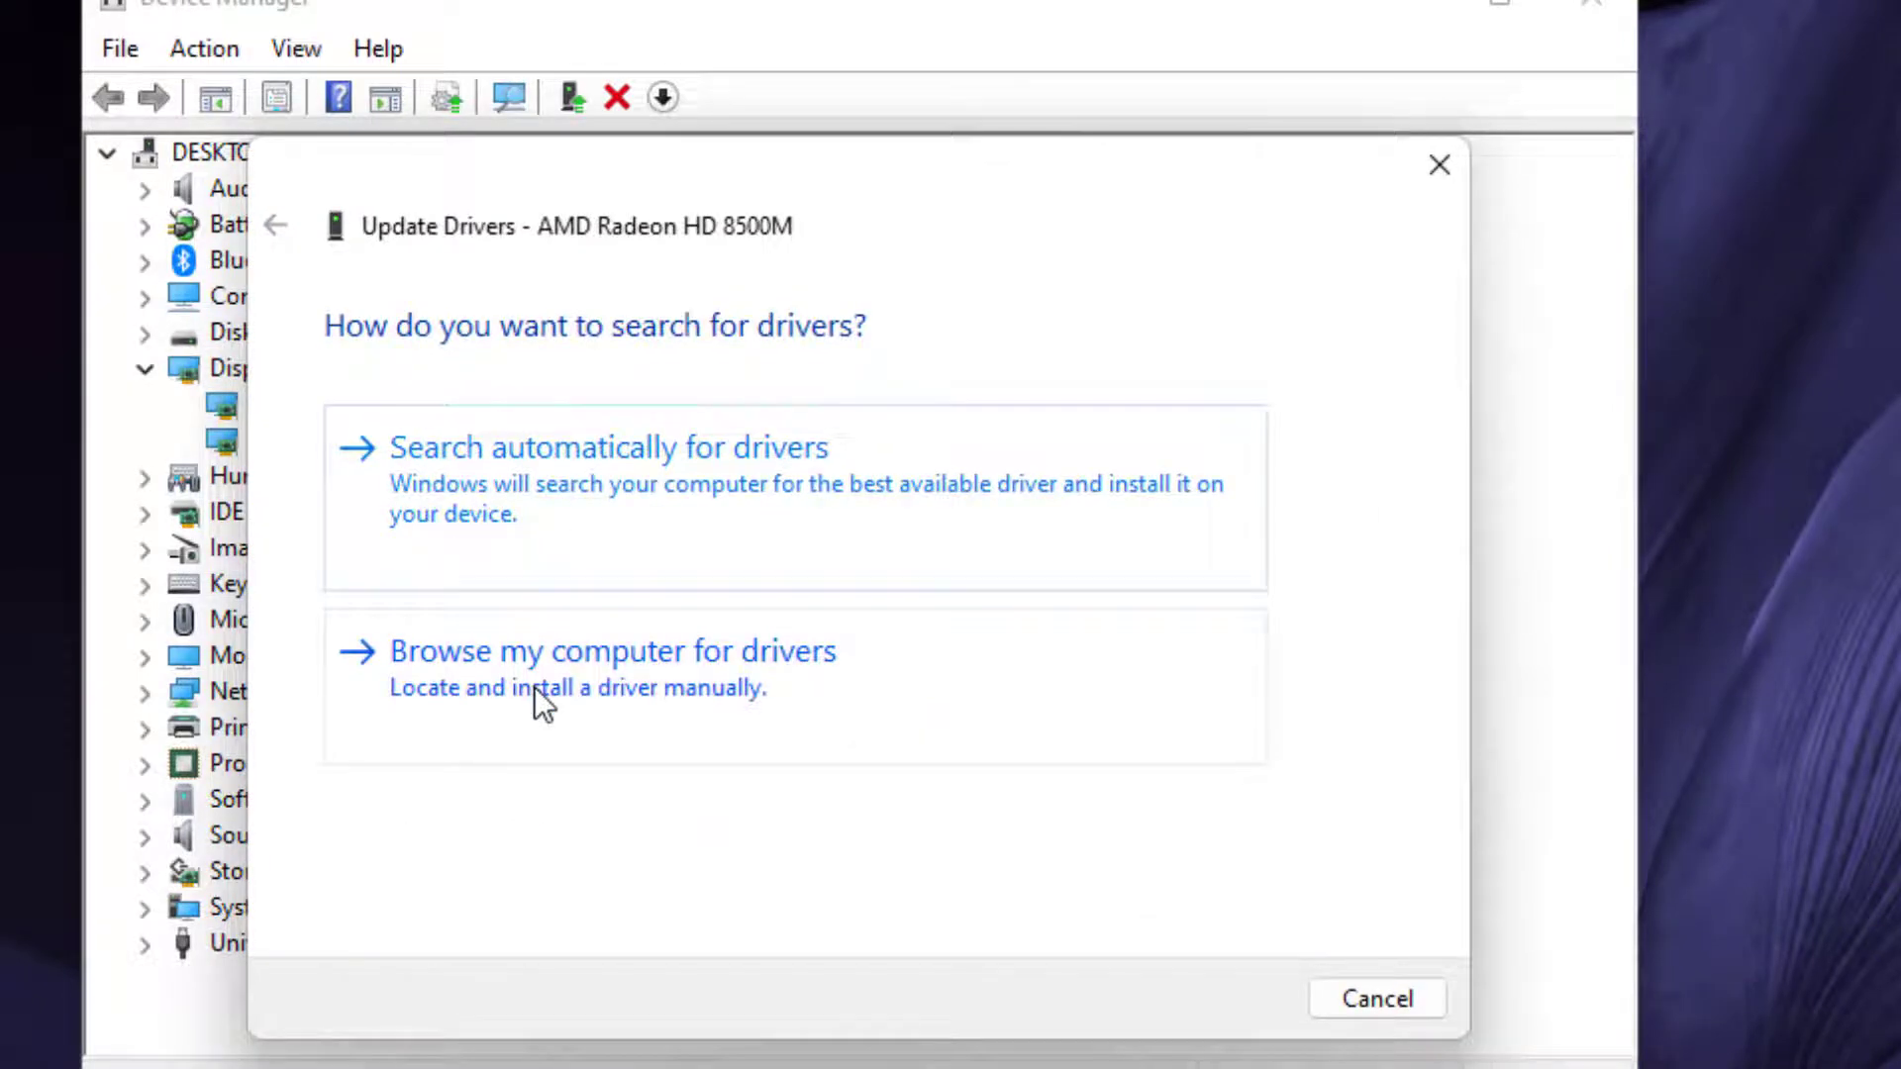
{"action": "left_click", "coordinate": [533, 686]}
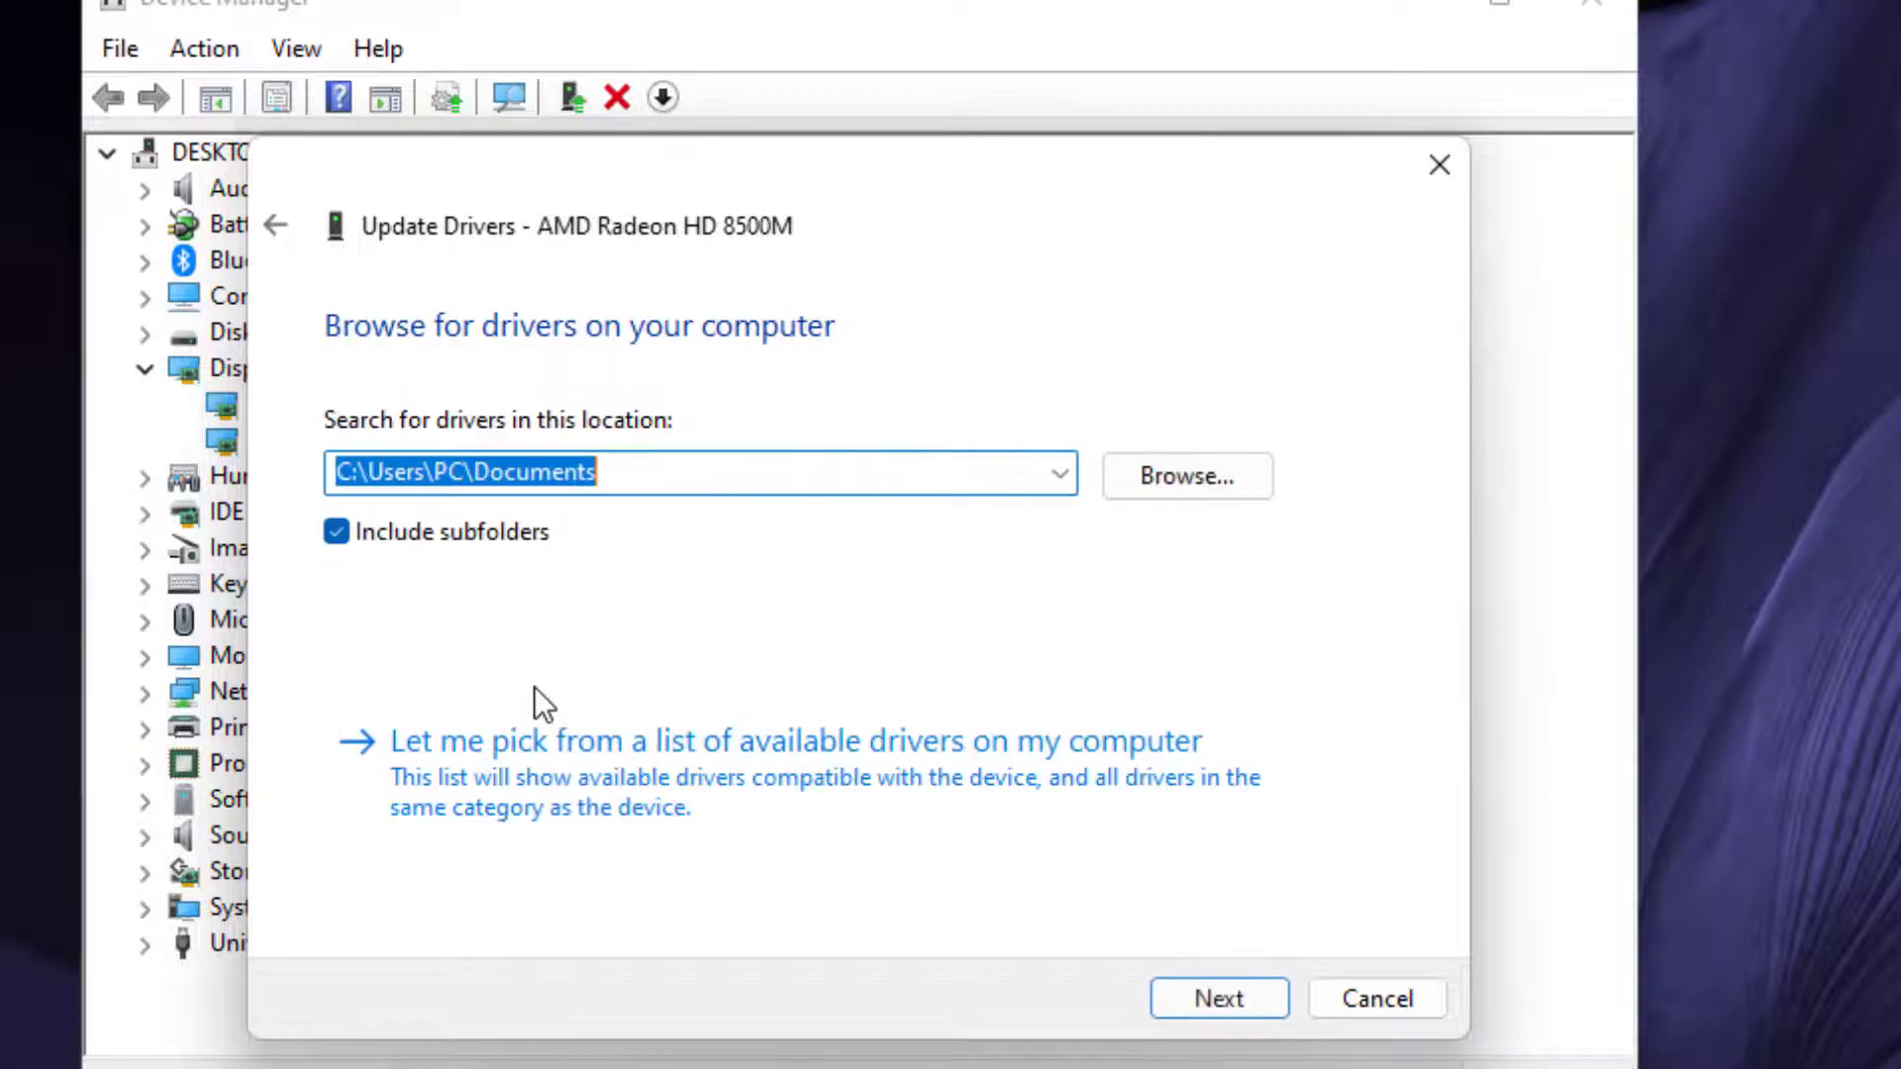
{"action": "left_click", "coordinate": [595, 772]}
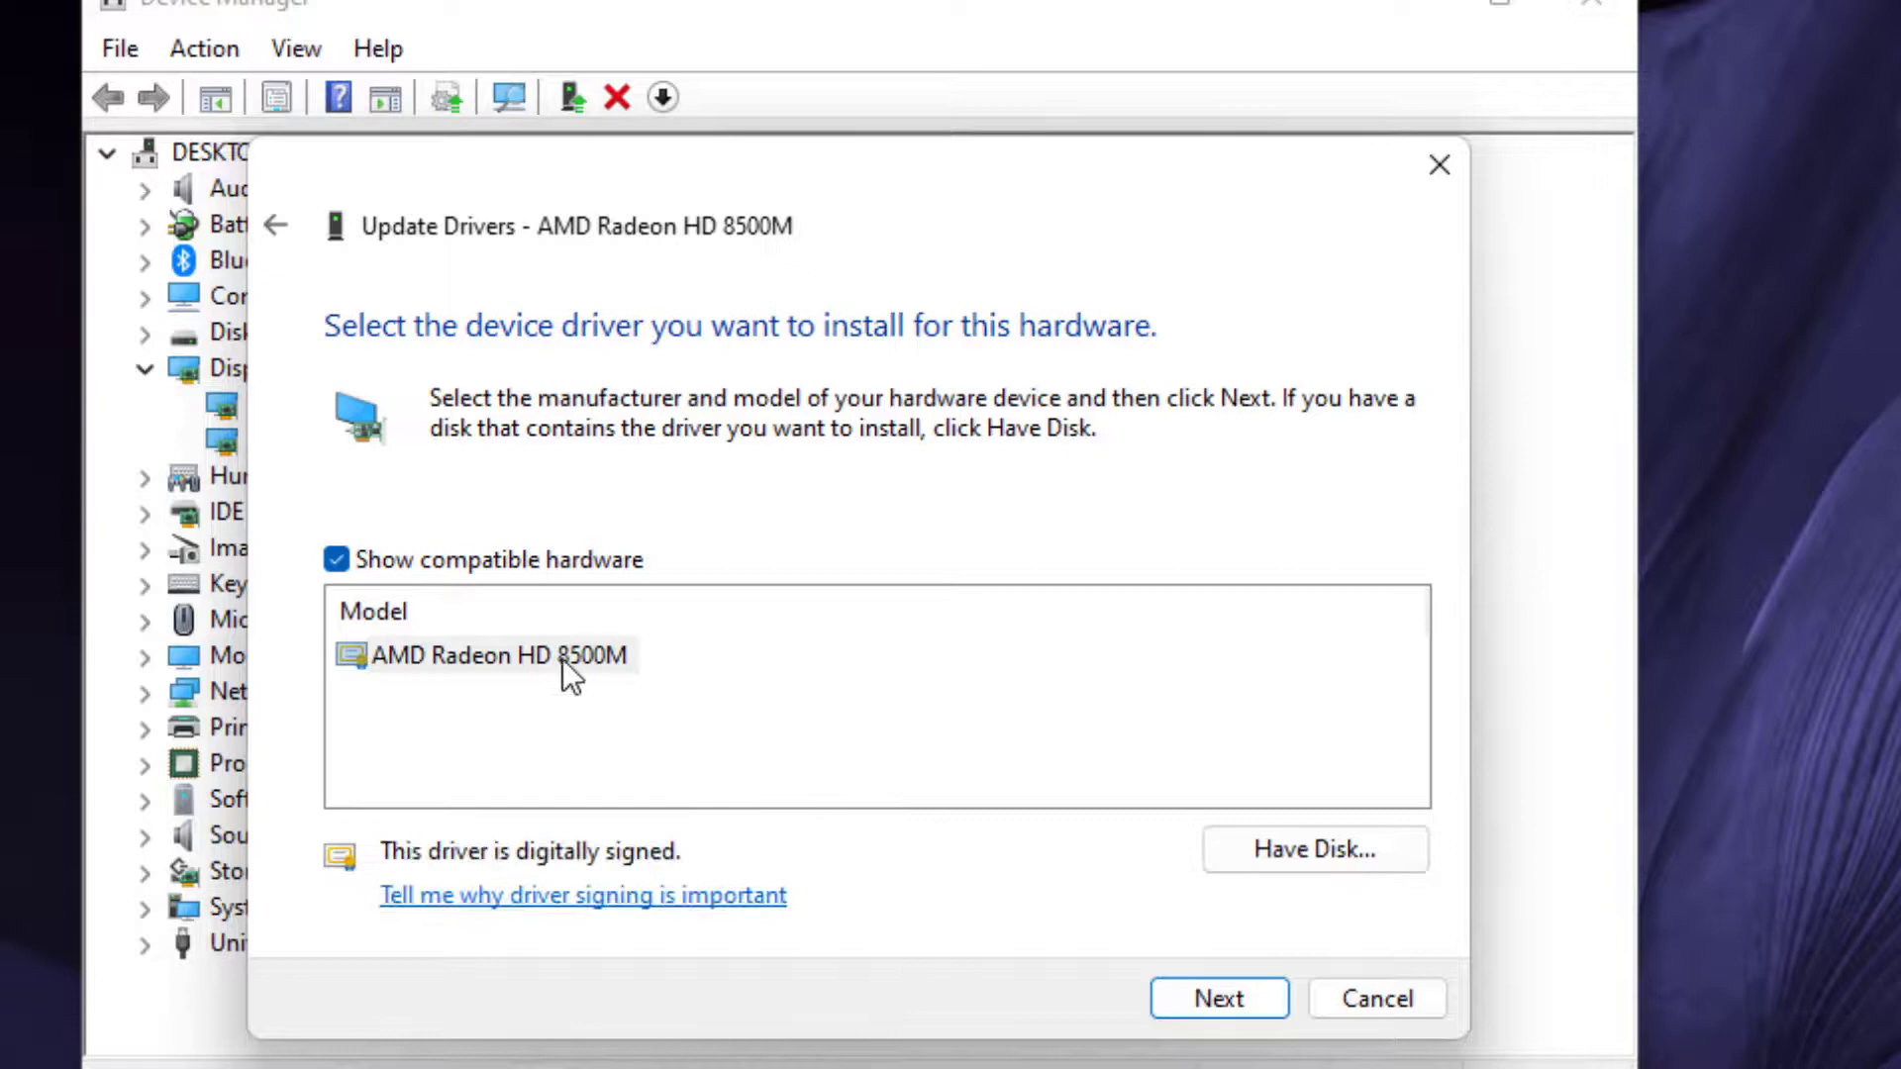
{"action": "left_click", "coordinate": [564, 659]}
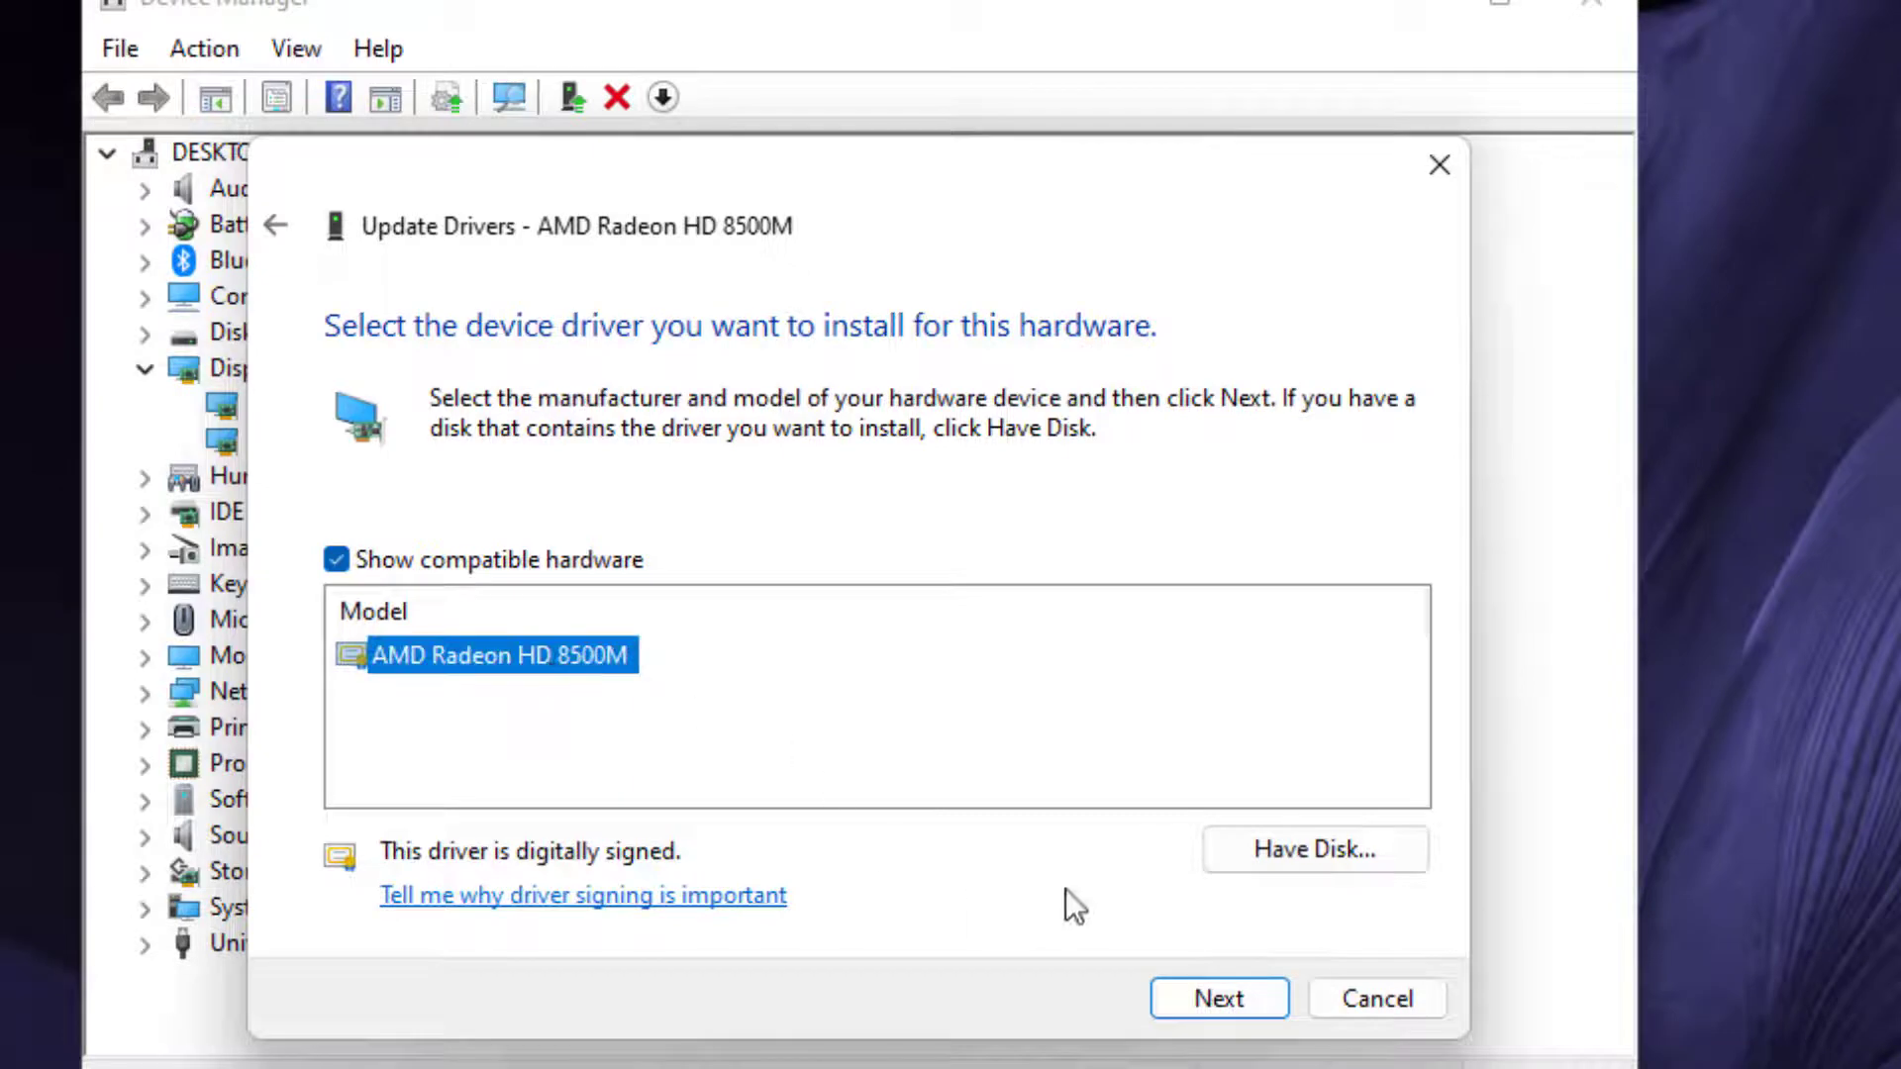
{"action": "left_click", "coordinate": [1219, 996]}
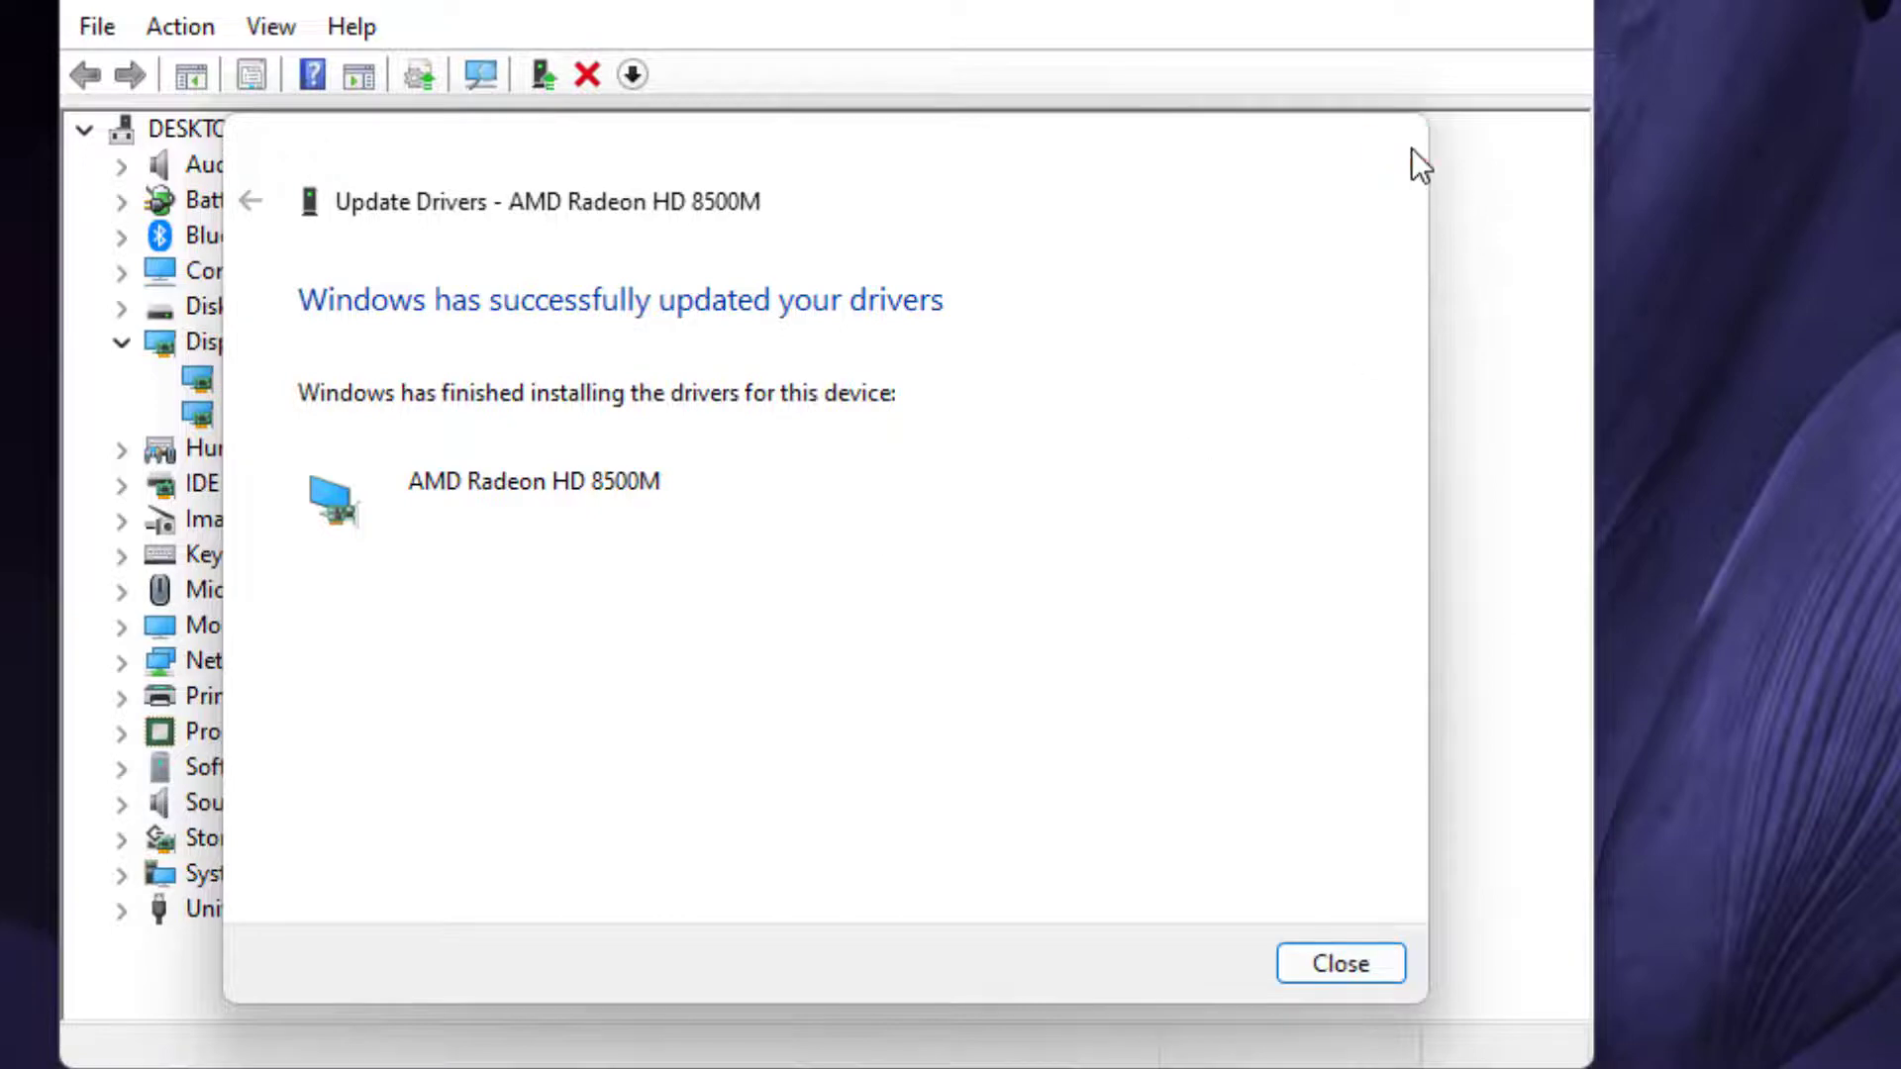
{"action": "left_click", "coordinate": [1399, 143]}
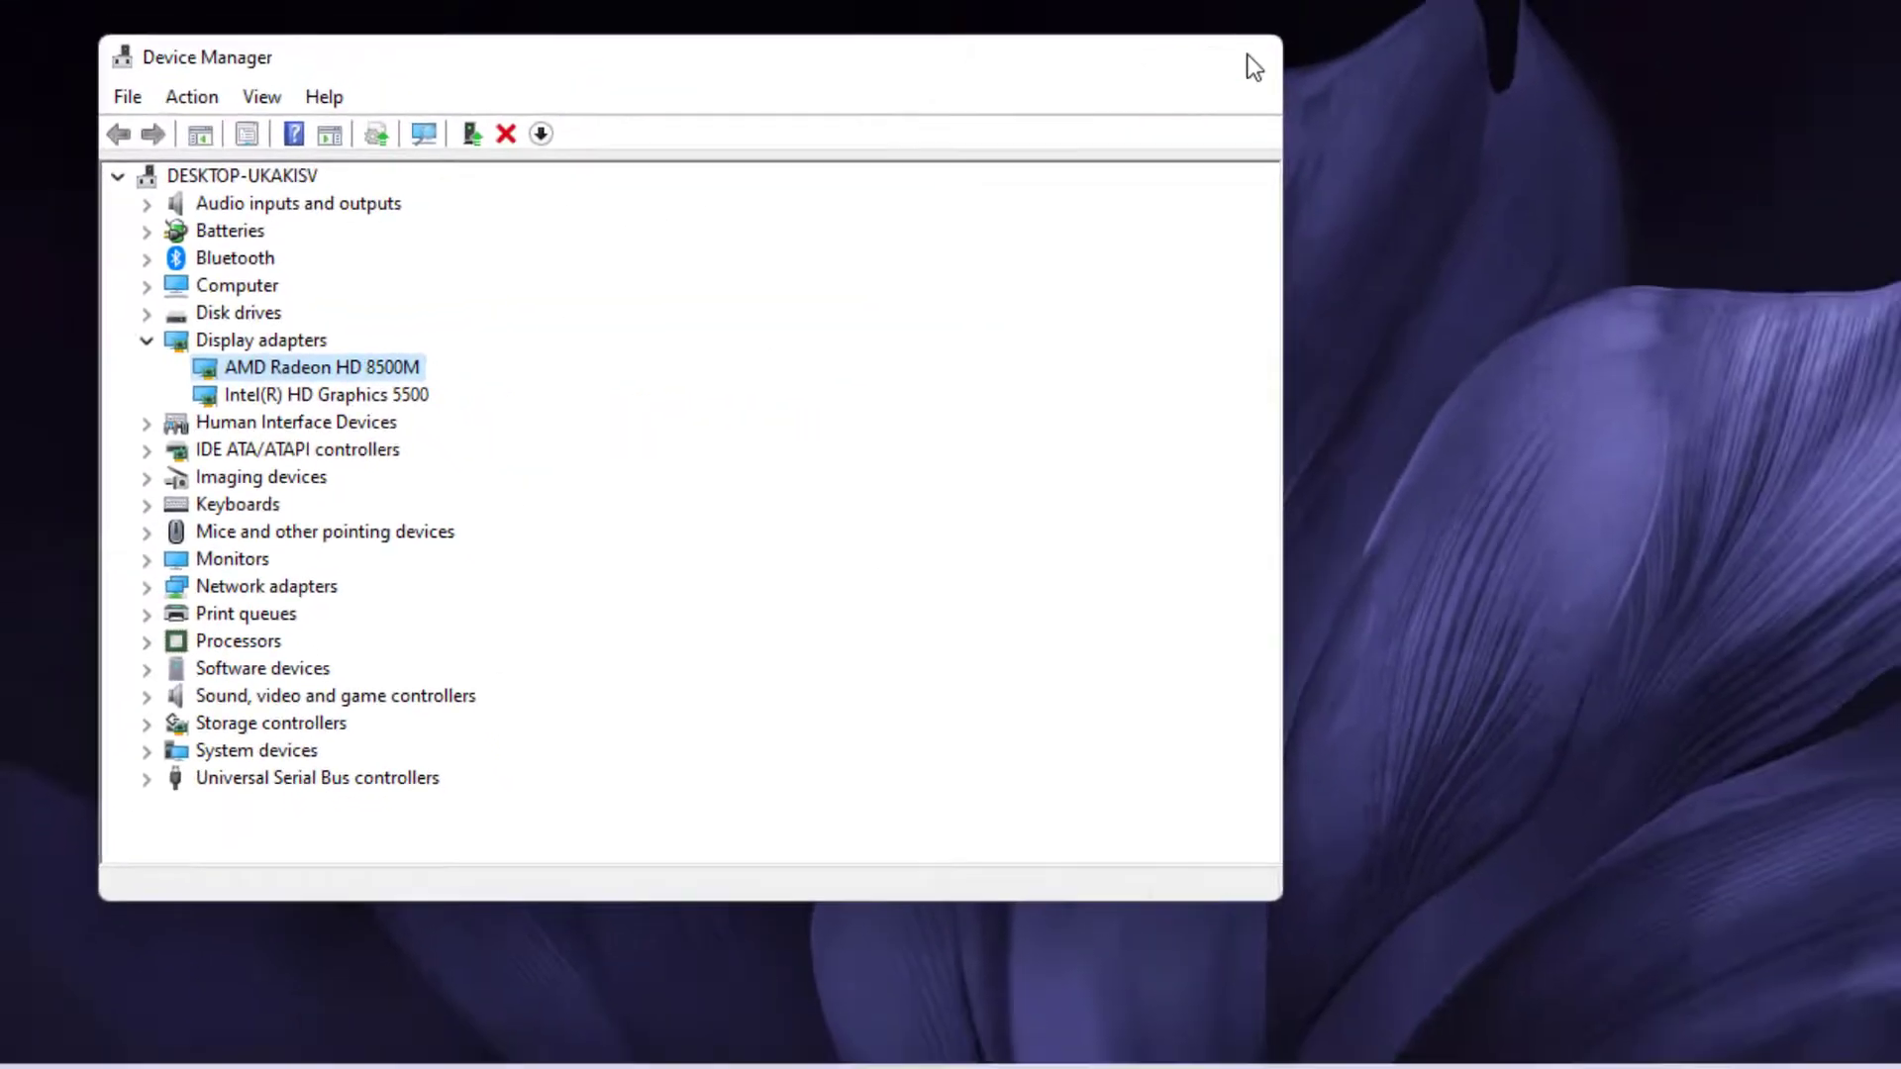
{"action": "left_click", "coordinate": [1252, 60]}
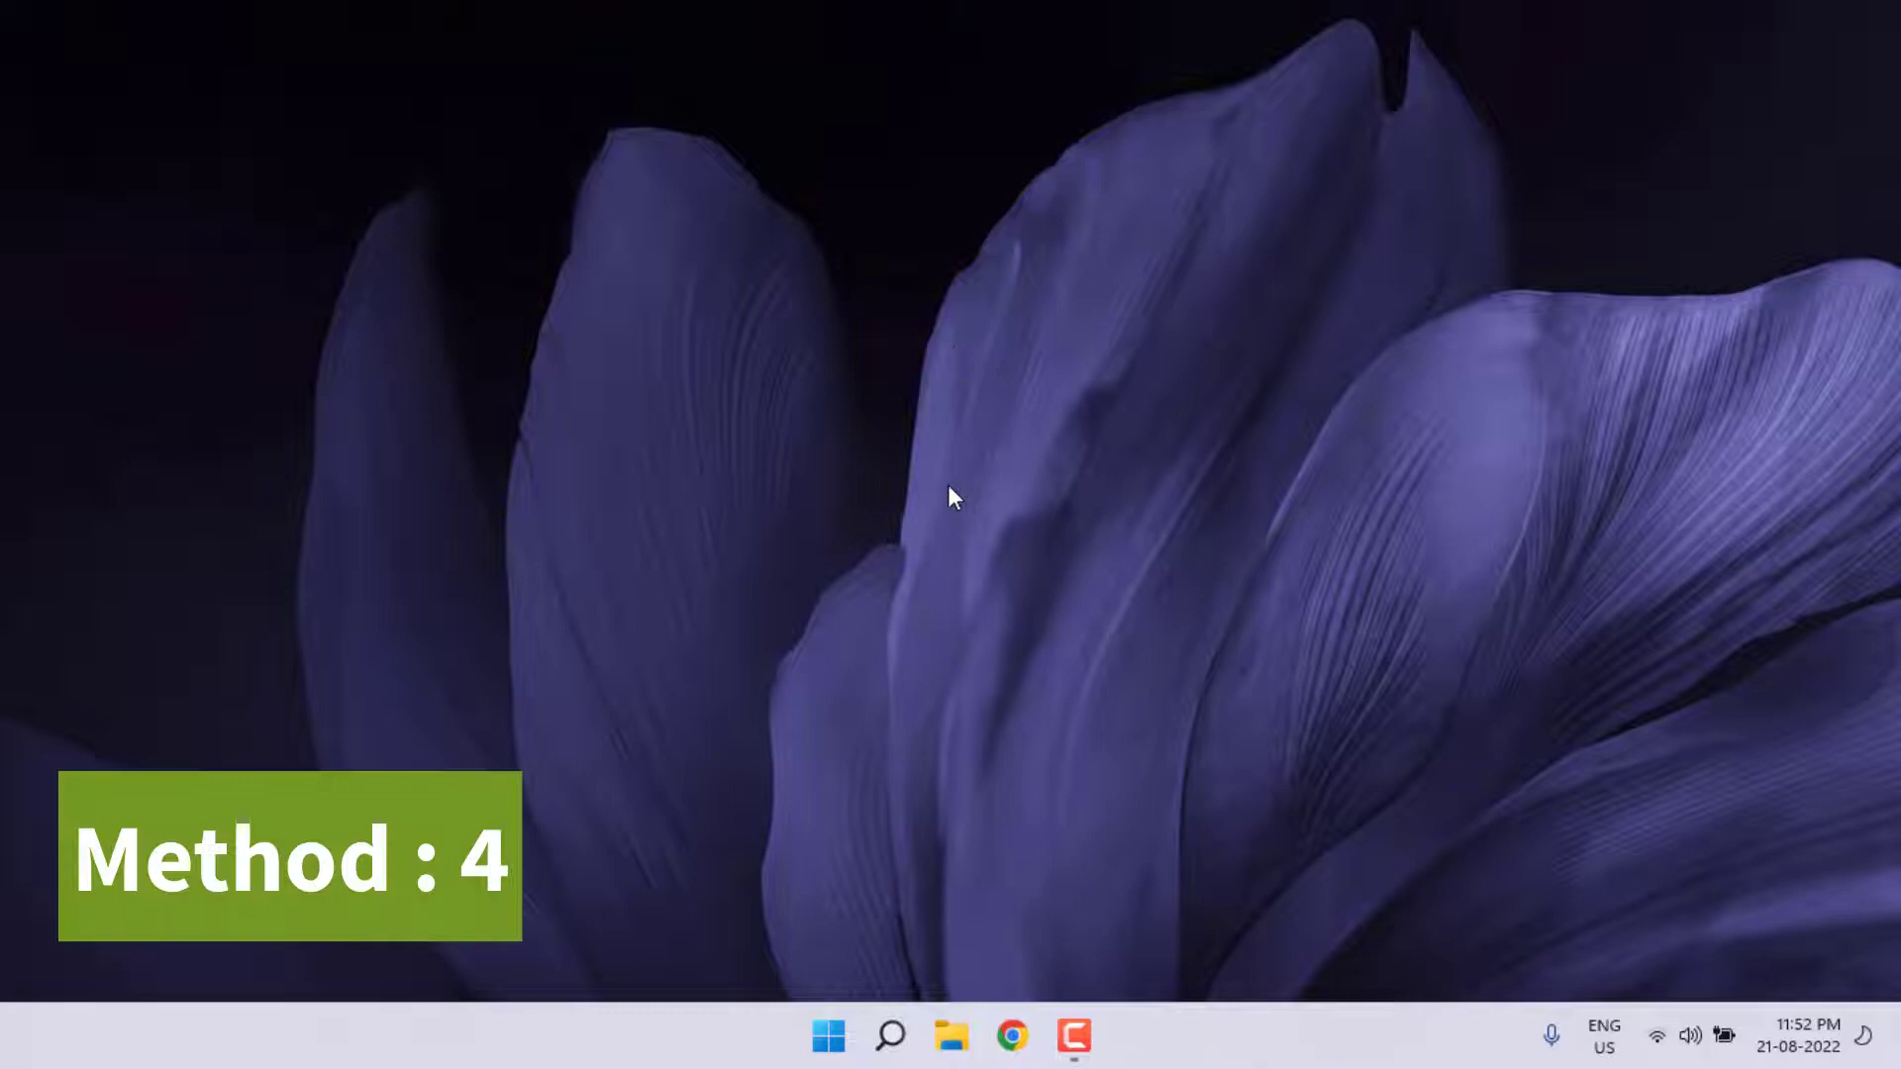
Go from Control Panel's Network and Internet and Network and Sharing Center to the adapter list.
{"action": "key", "text": "super"}
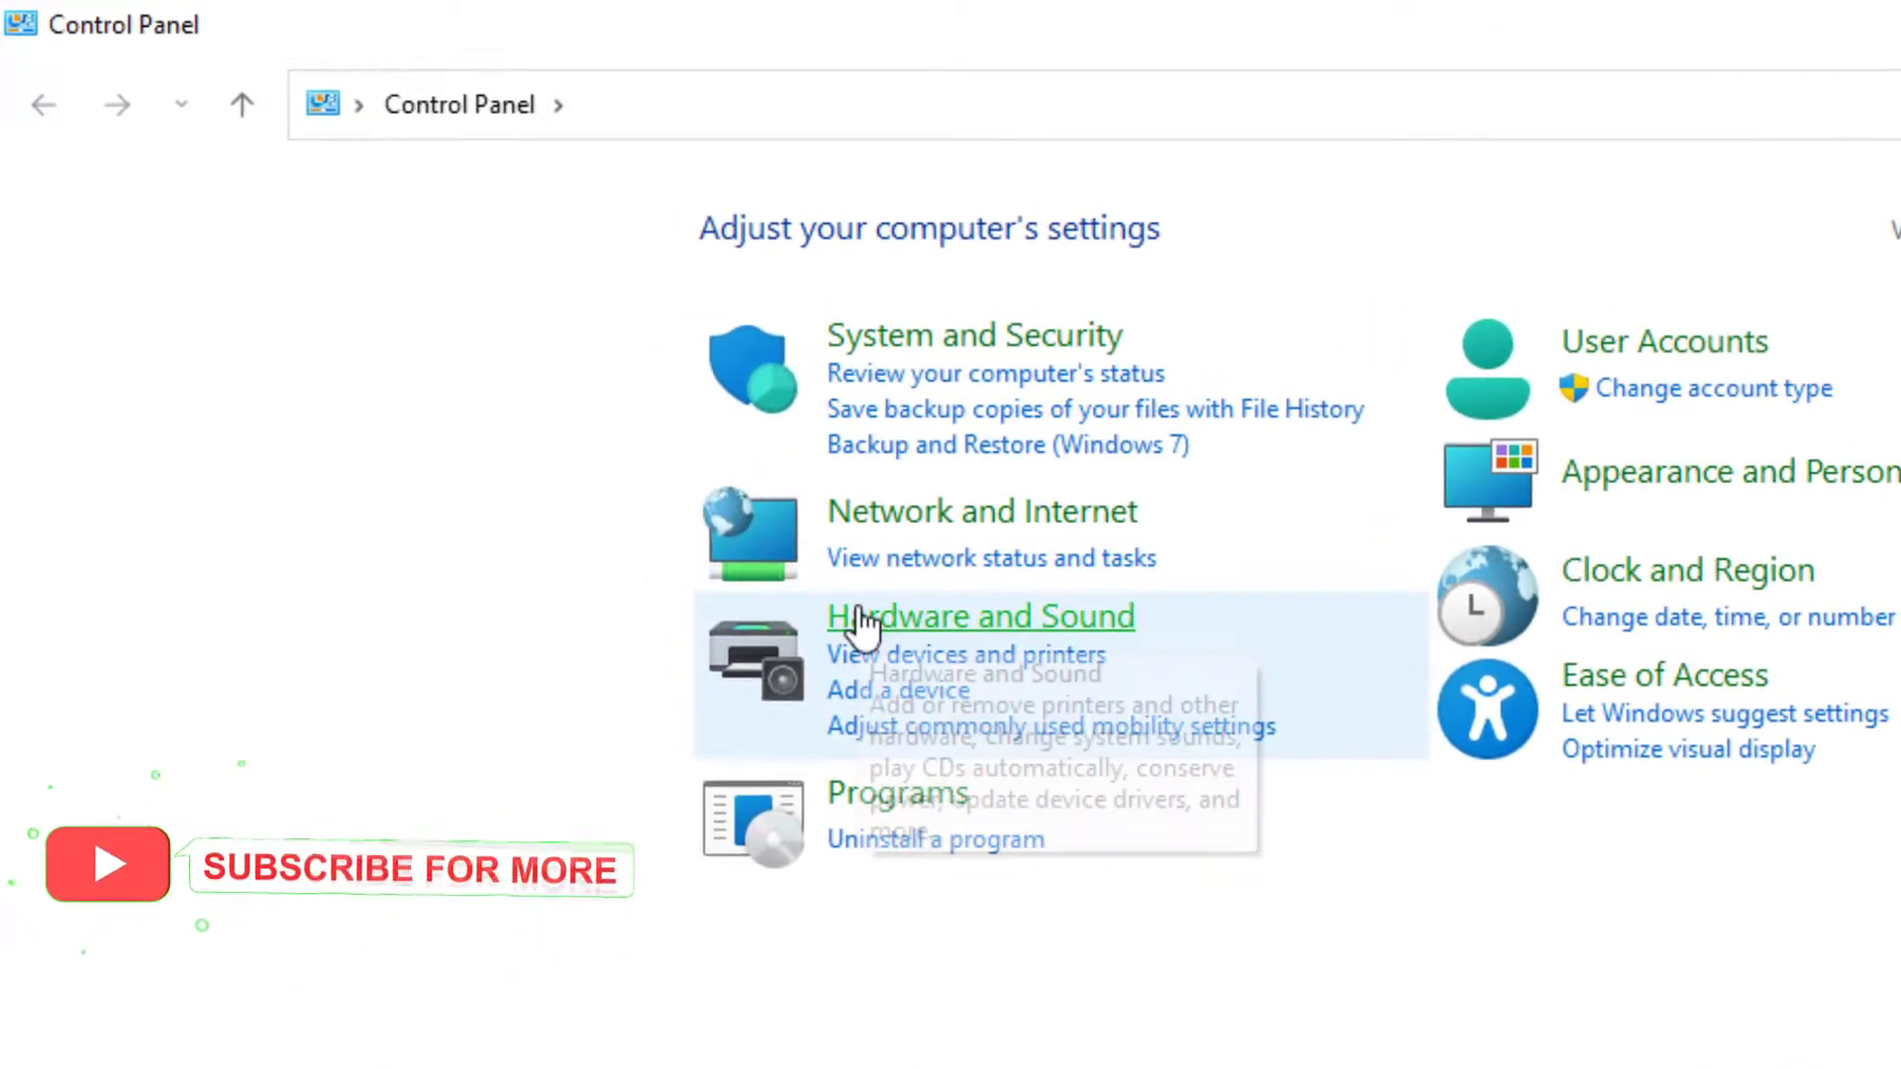
{"action": "left_click", "coordinate": [1044, 527]}
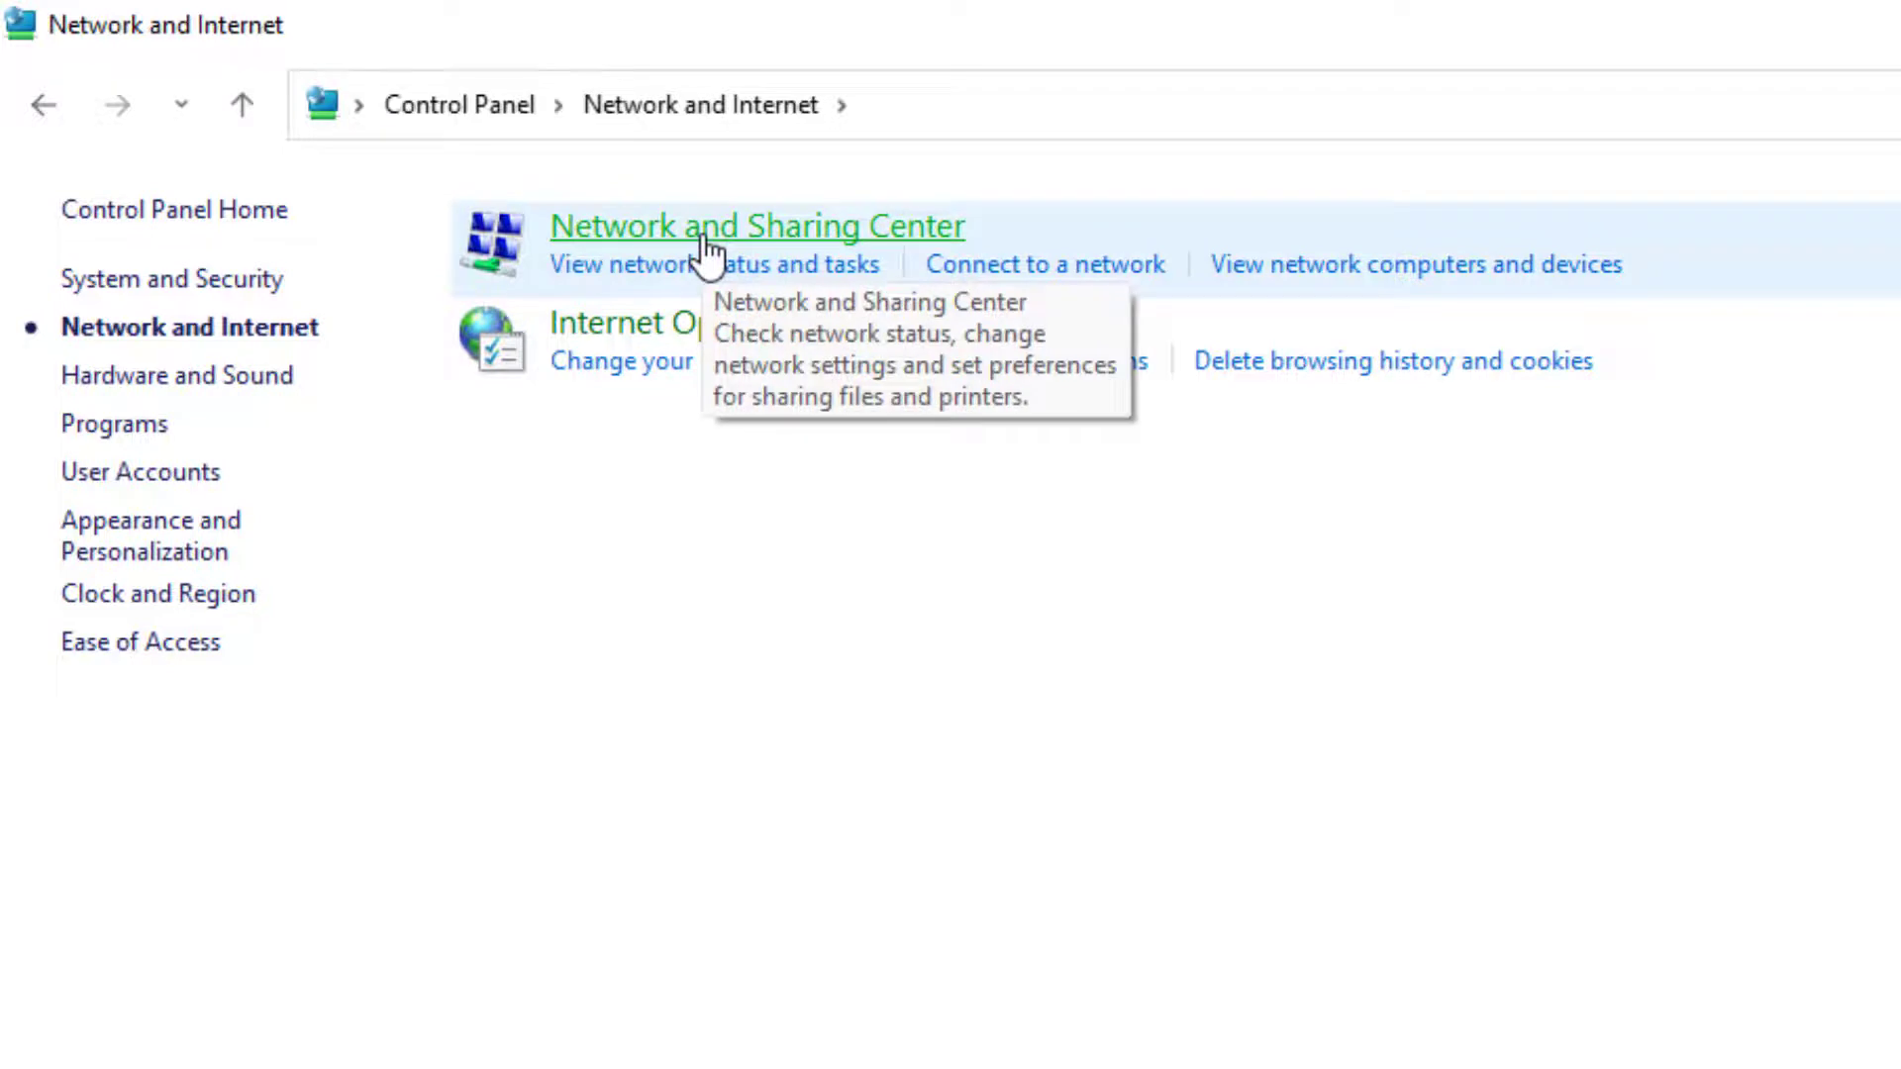
{"action": "left_click", "coordinate": [803, 245]}
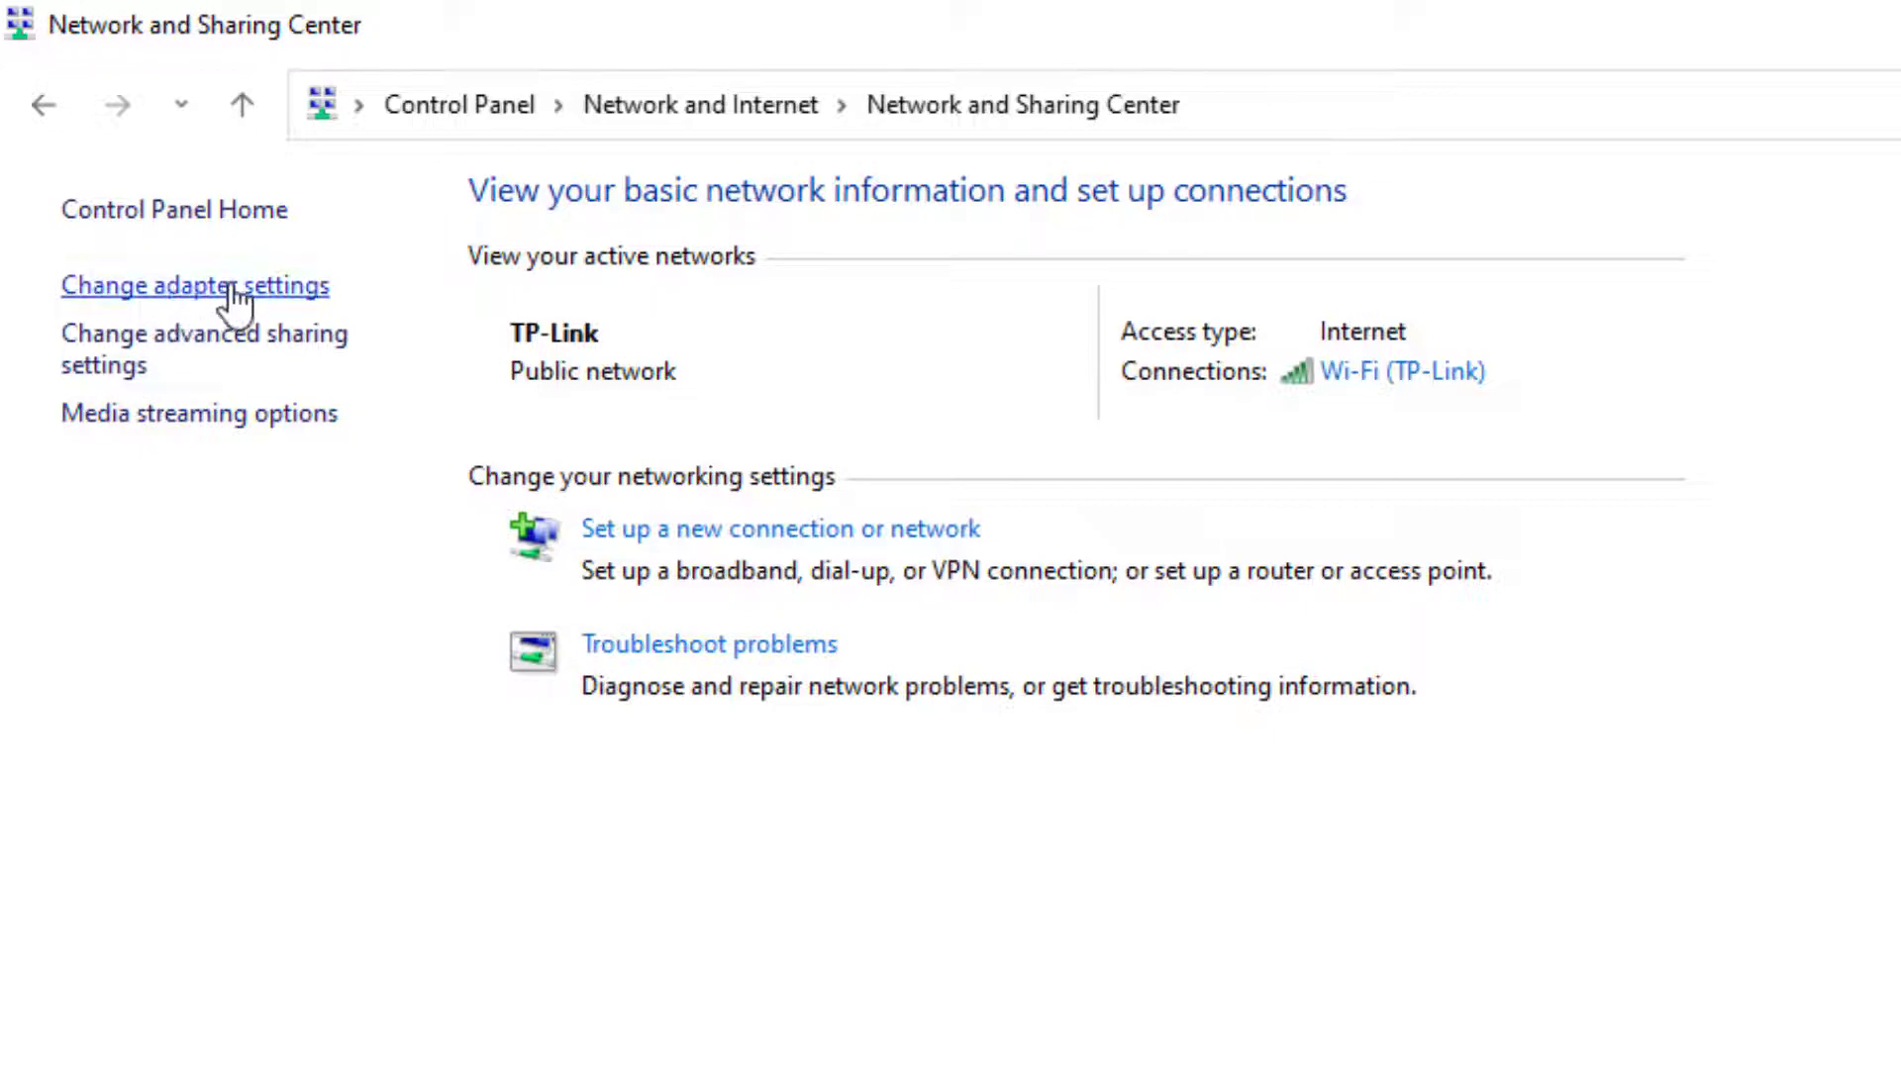
{"action": "left_click", "coordinate": [194, 286]}
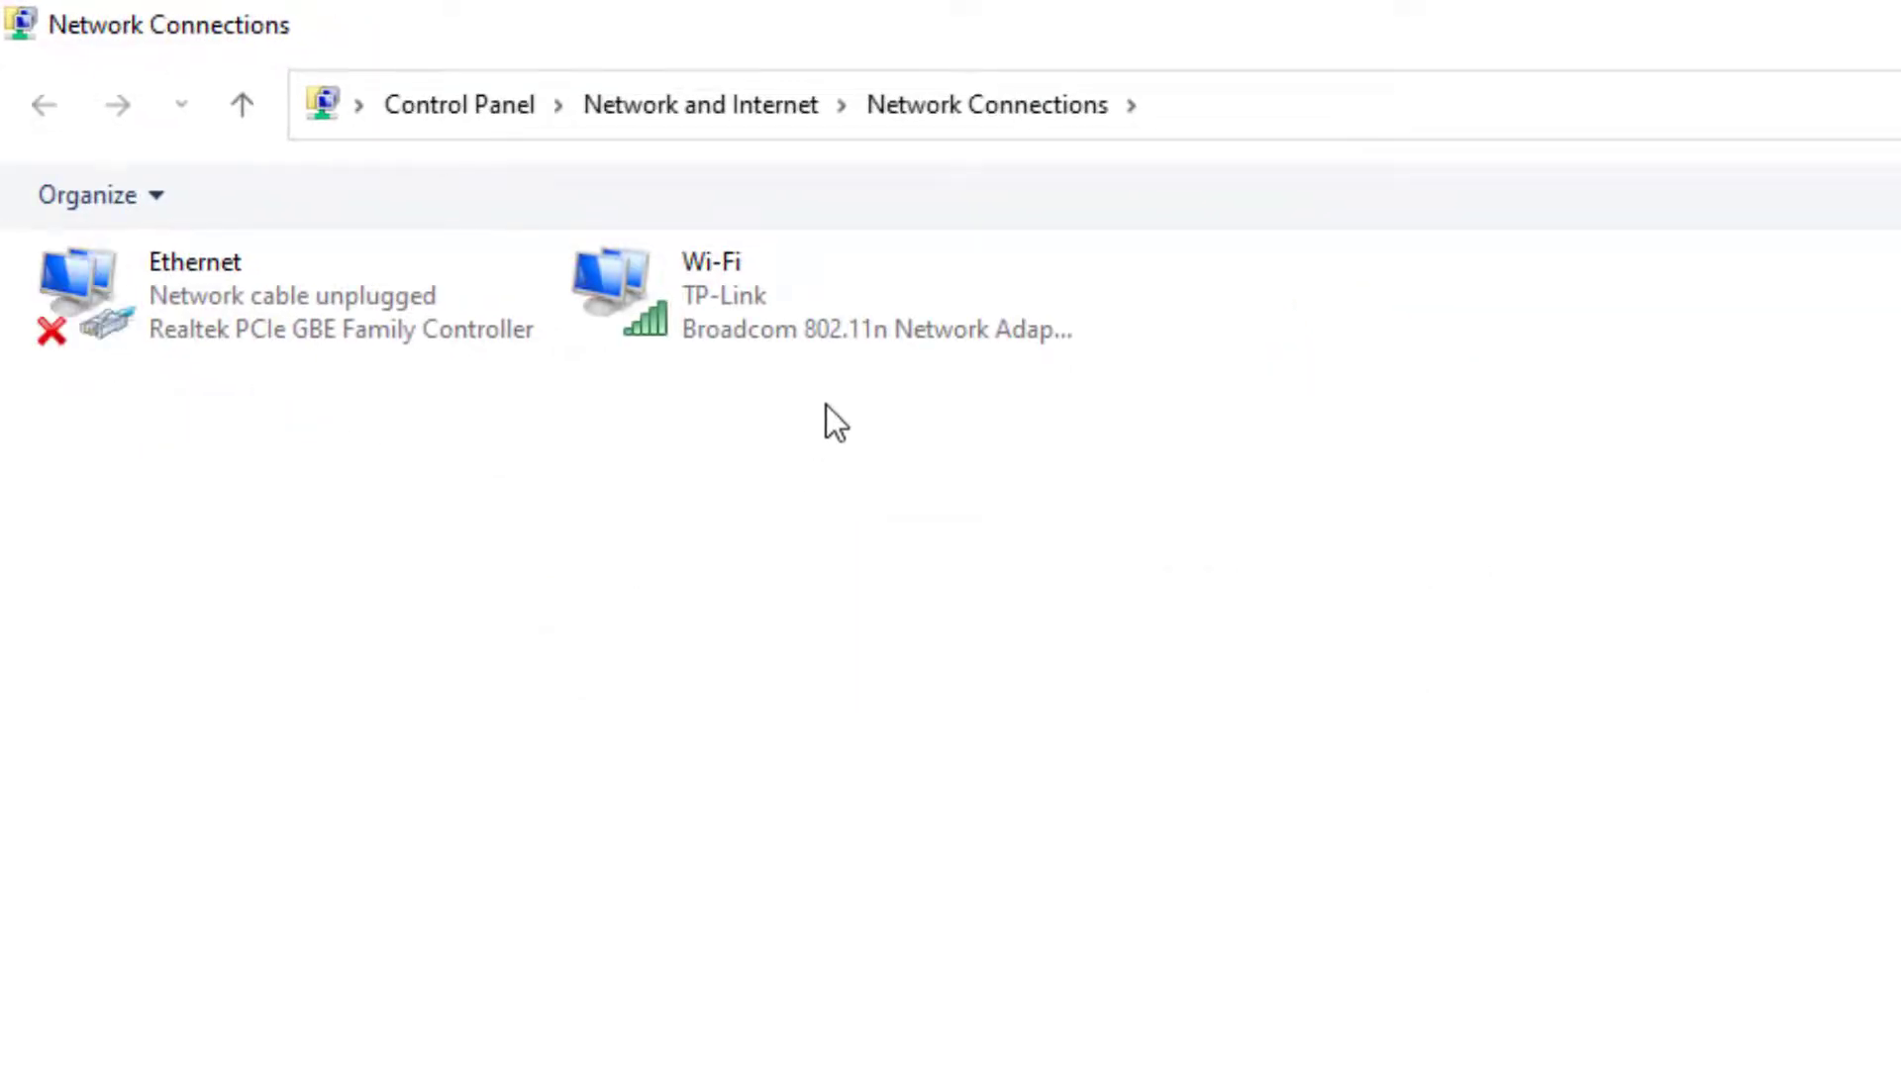
Open the Internet Protocol Version 4 (TCP/IPv4) properties of the Wi-Fi adapter.
{"action": "left_click", "coordinate": [754, 314]}
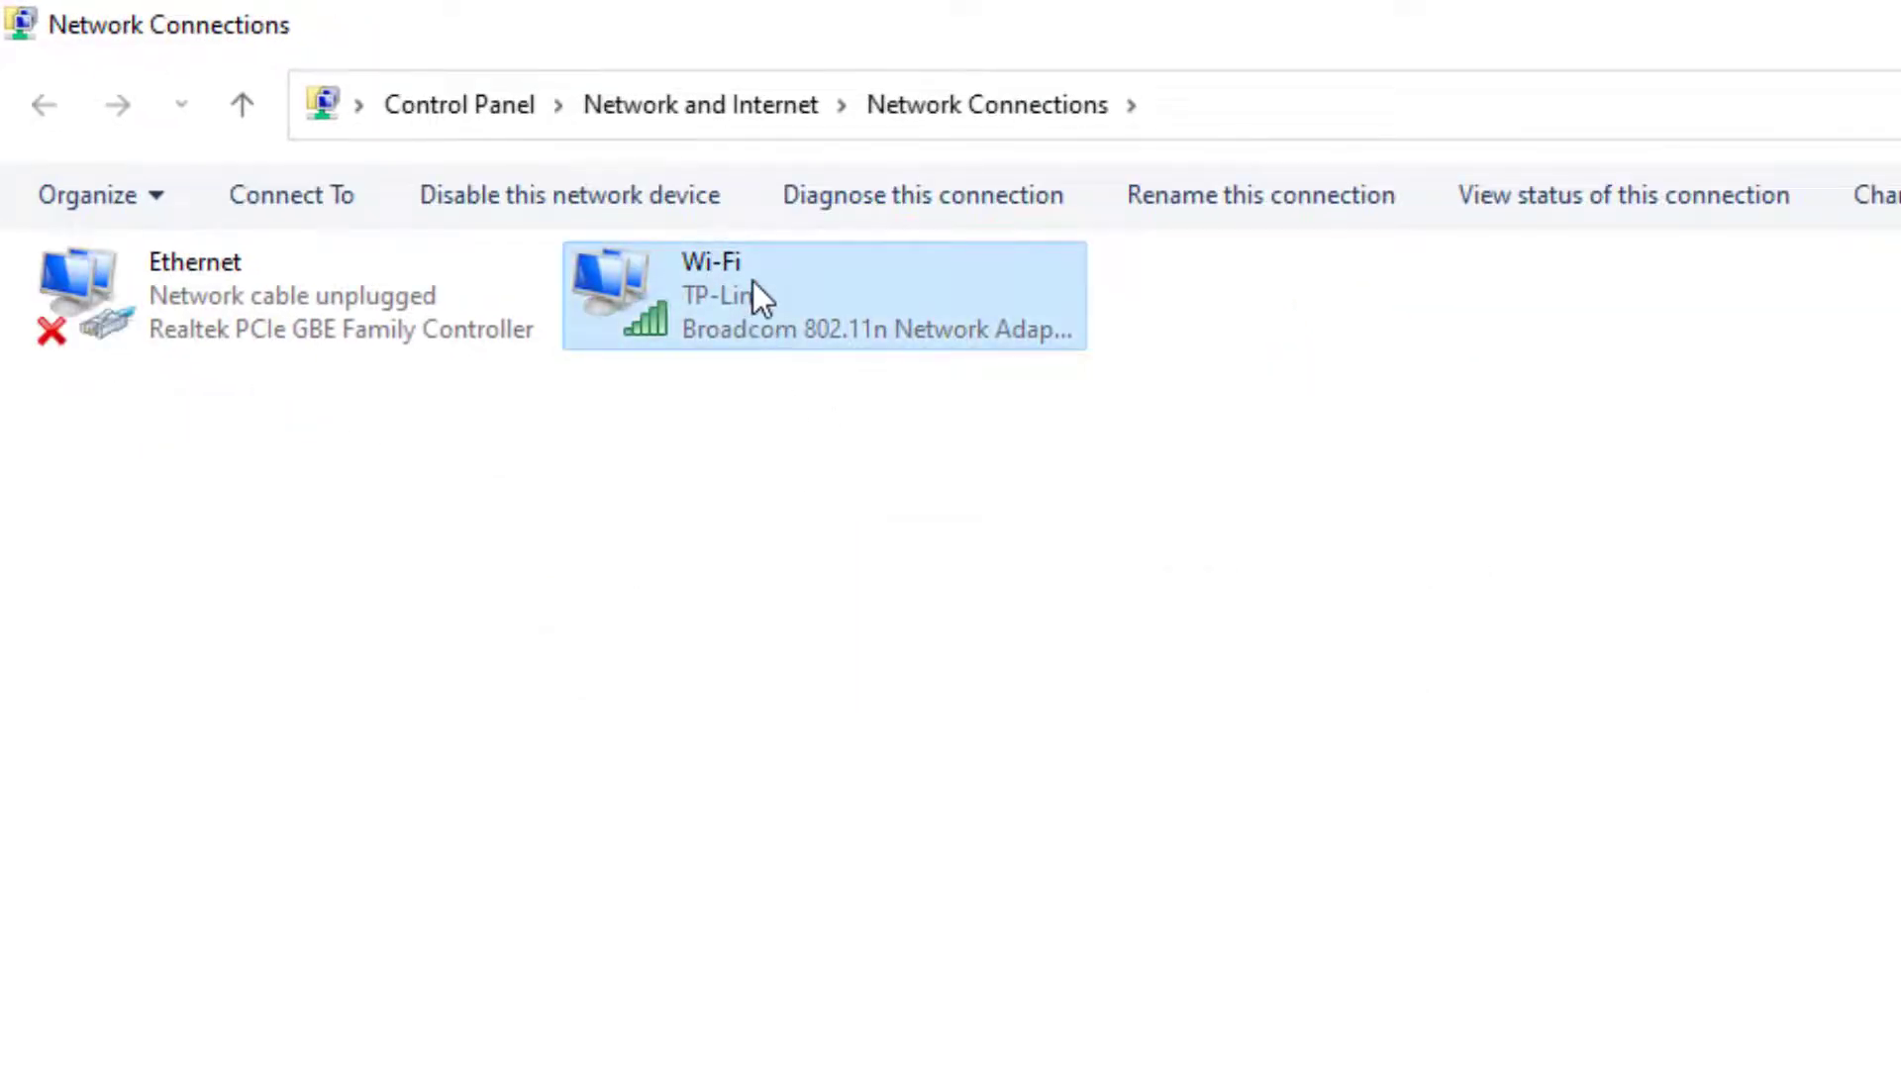
{"action": "right_click", "coordinate": [752, 287]}
{"action": "left_click", "coordinate": [922, 737]}
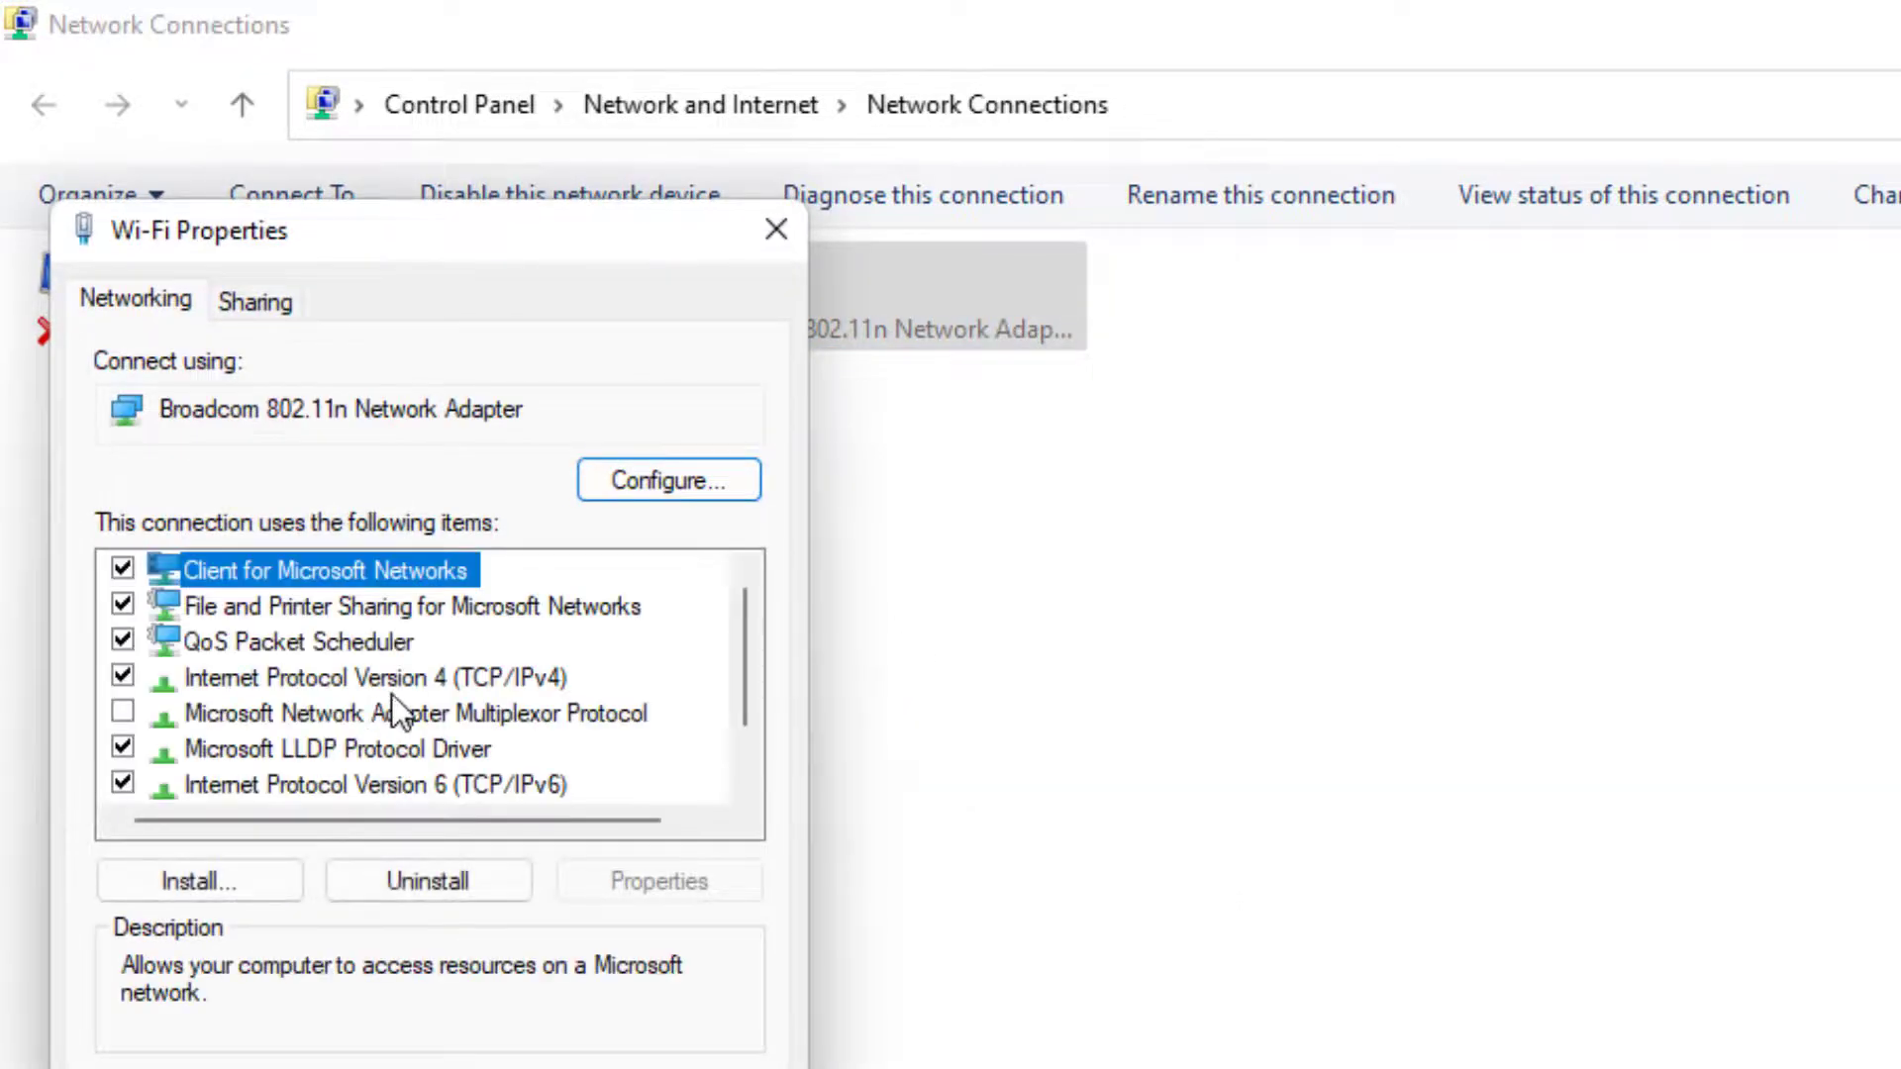
{"action": "left_click", "coordinate": [293, 677]}
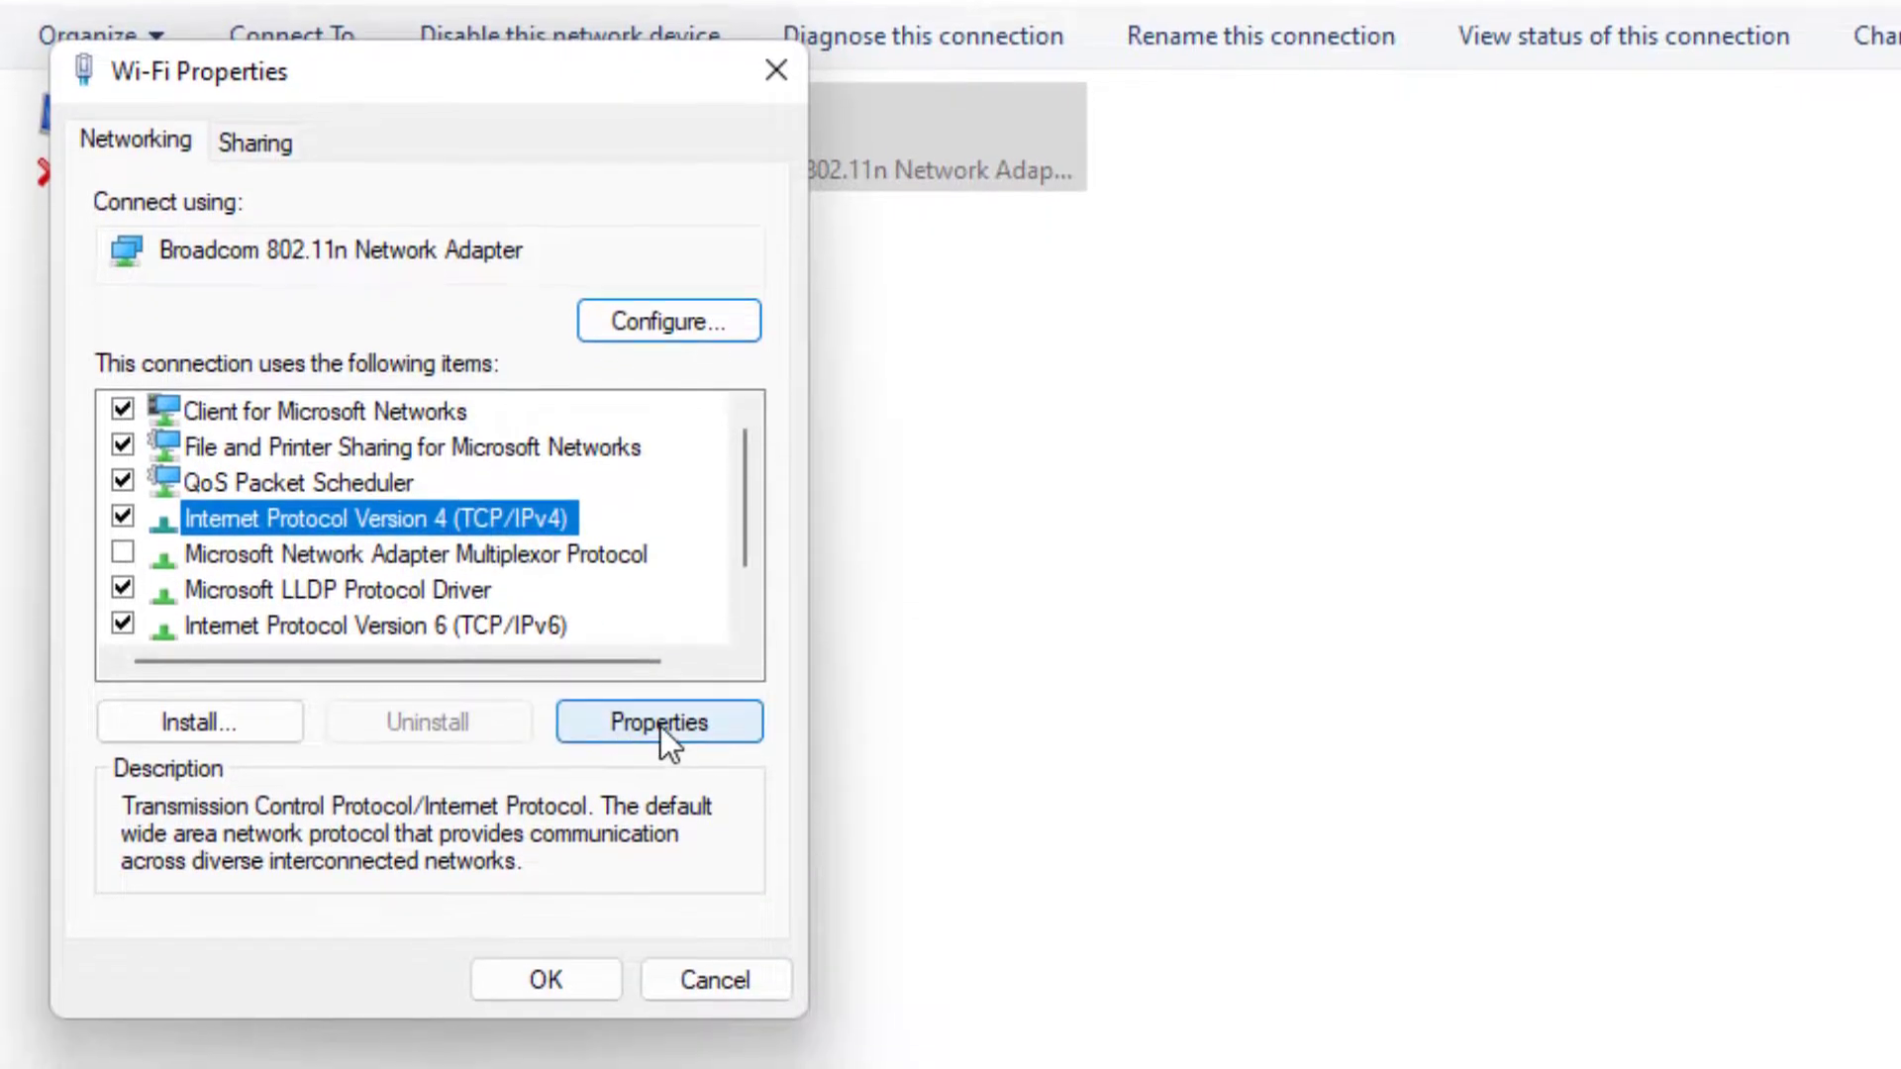
{"action": "left_click", "coordinate": [660, 757]}
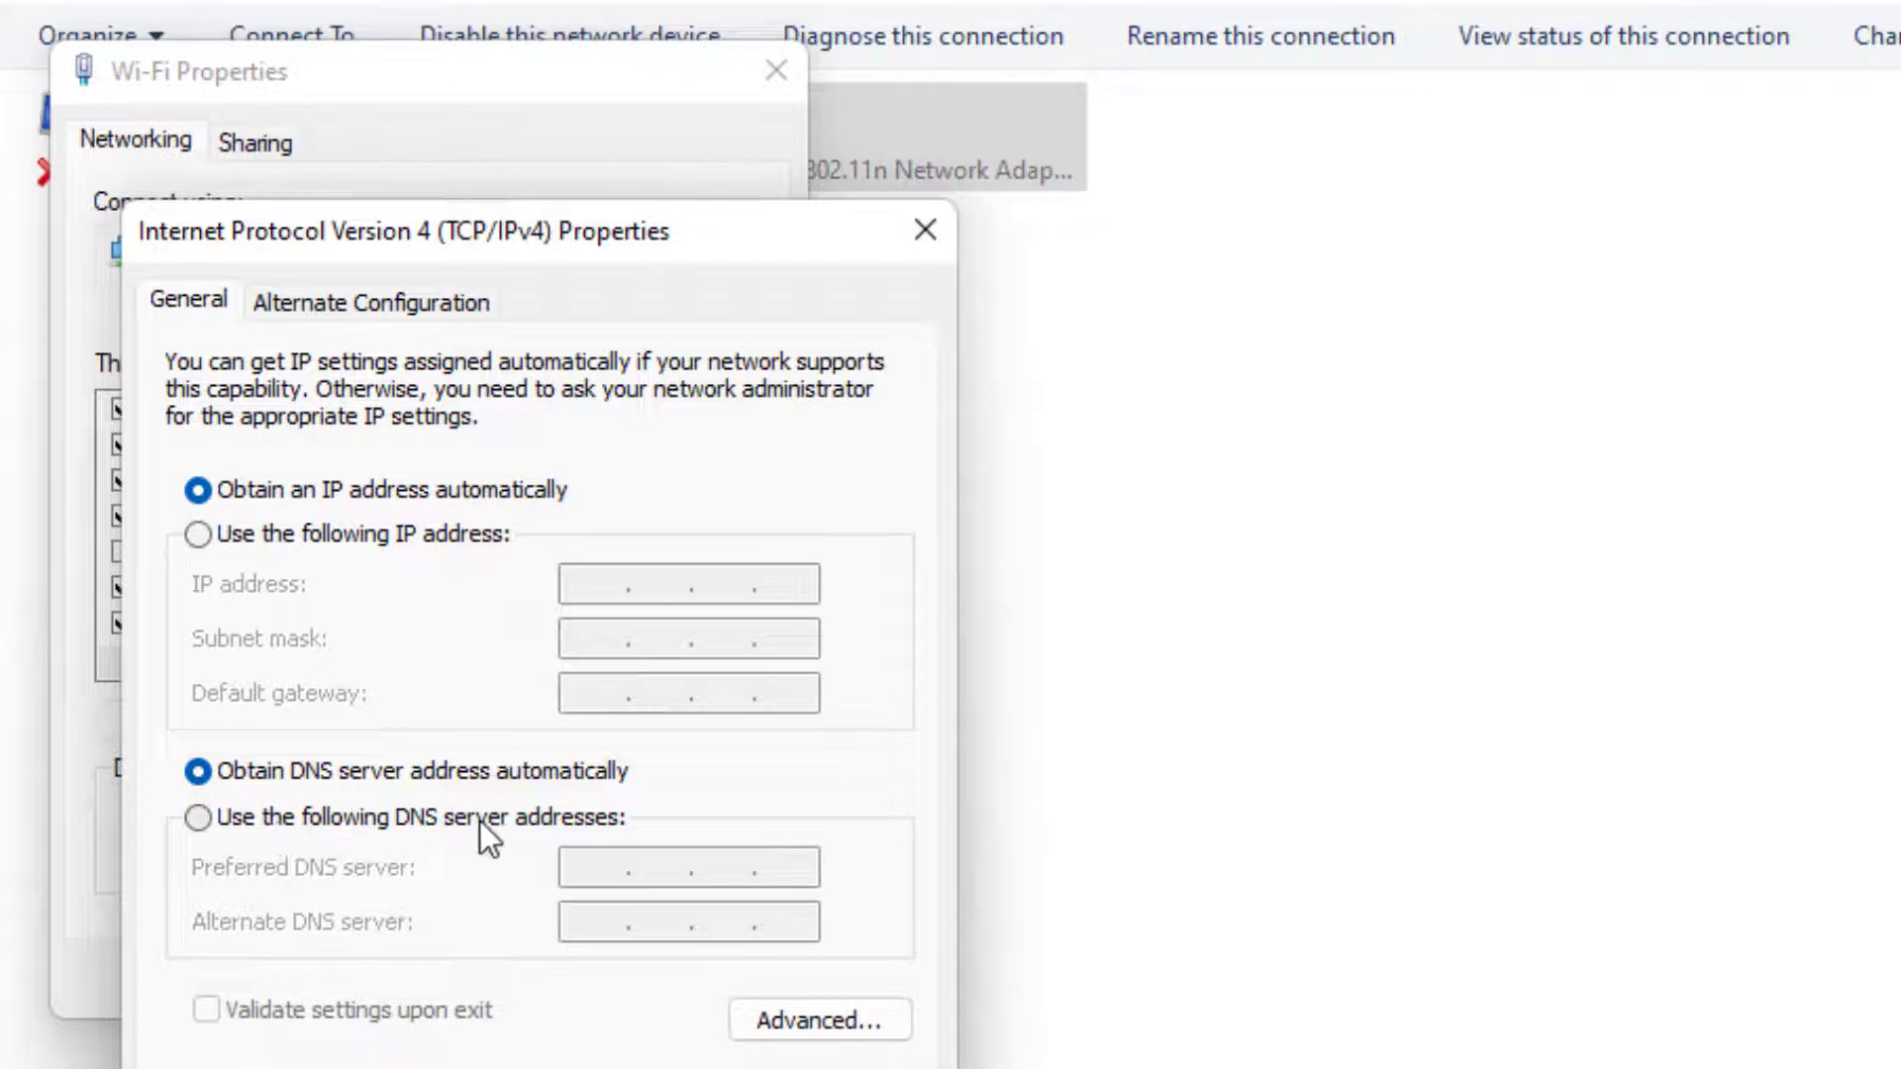
Set DNS servers 8.8.8.8 and 8.8.4.4, save, and close the network windows.
{"action": "left_click", "coordinate": [450, 818]}
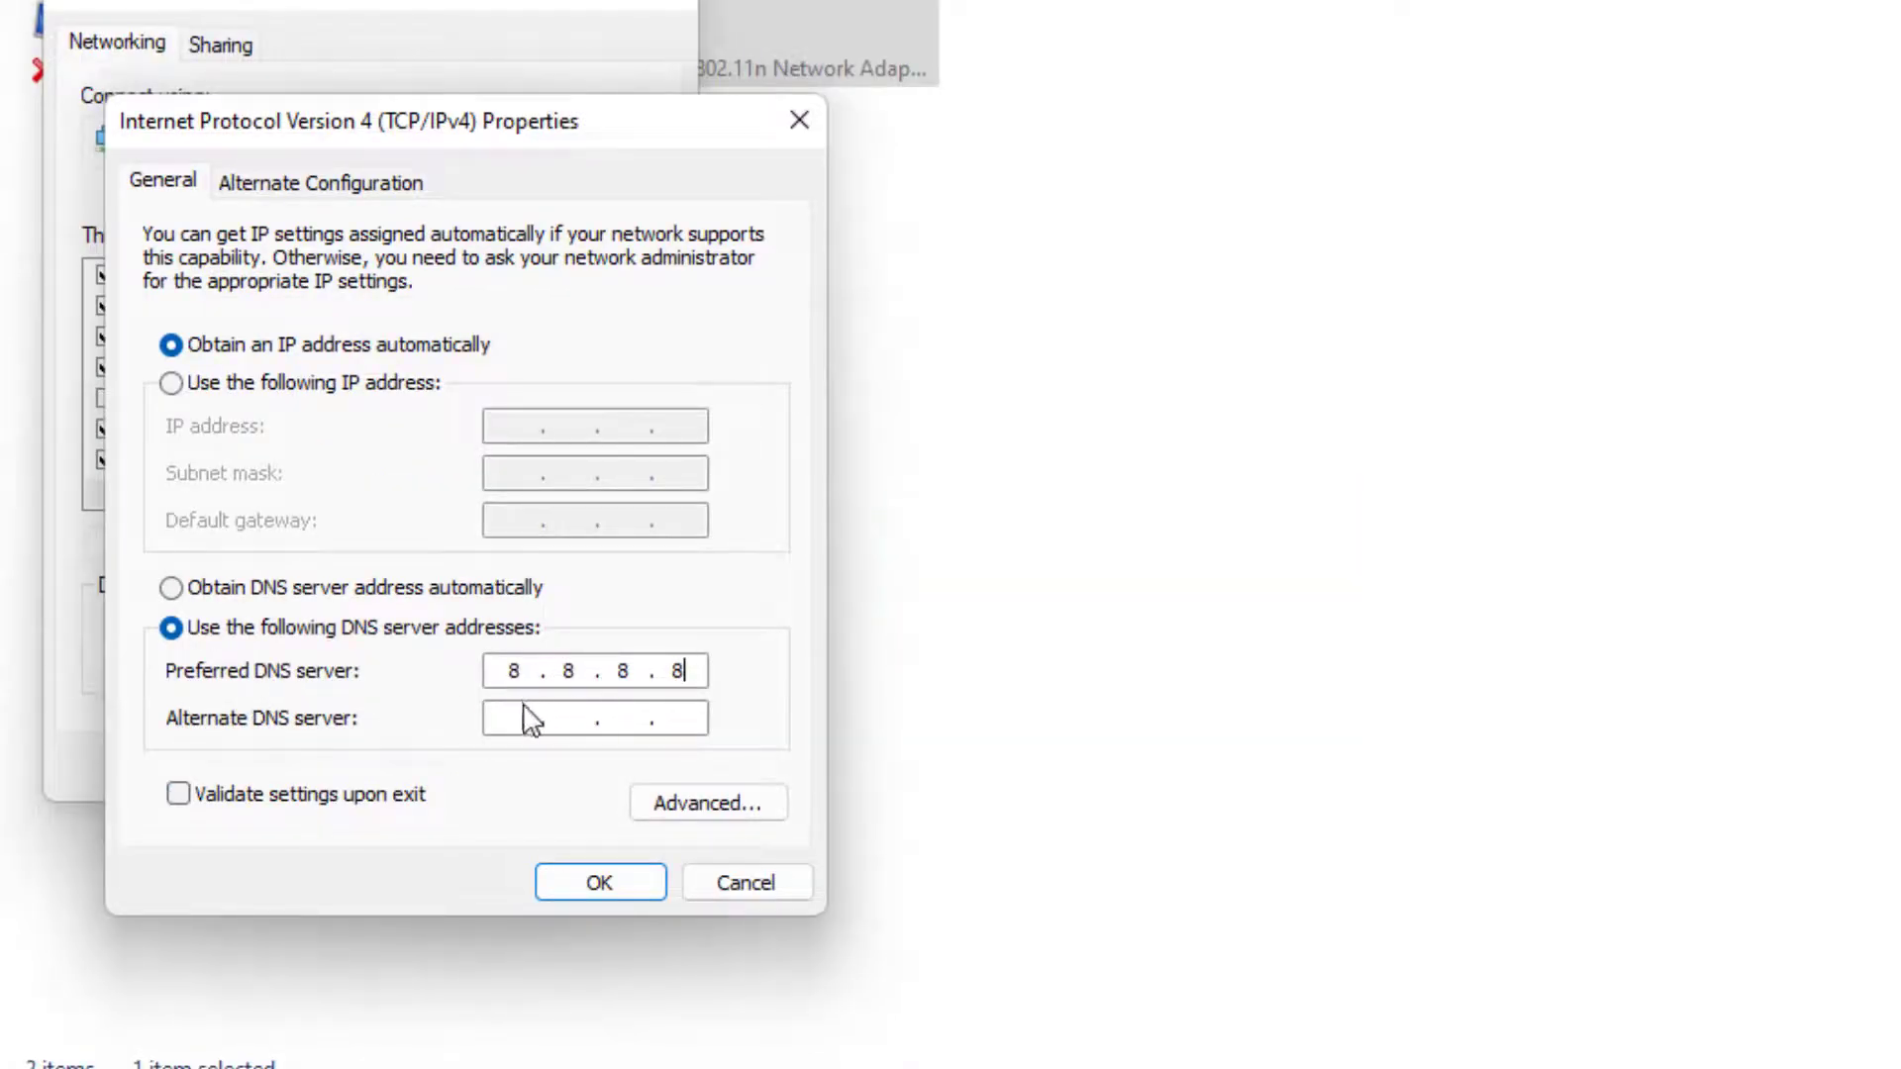
{"action": "left_click", "coordinate": [506, 720]}
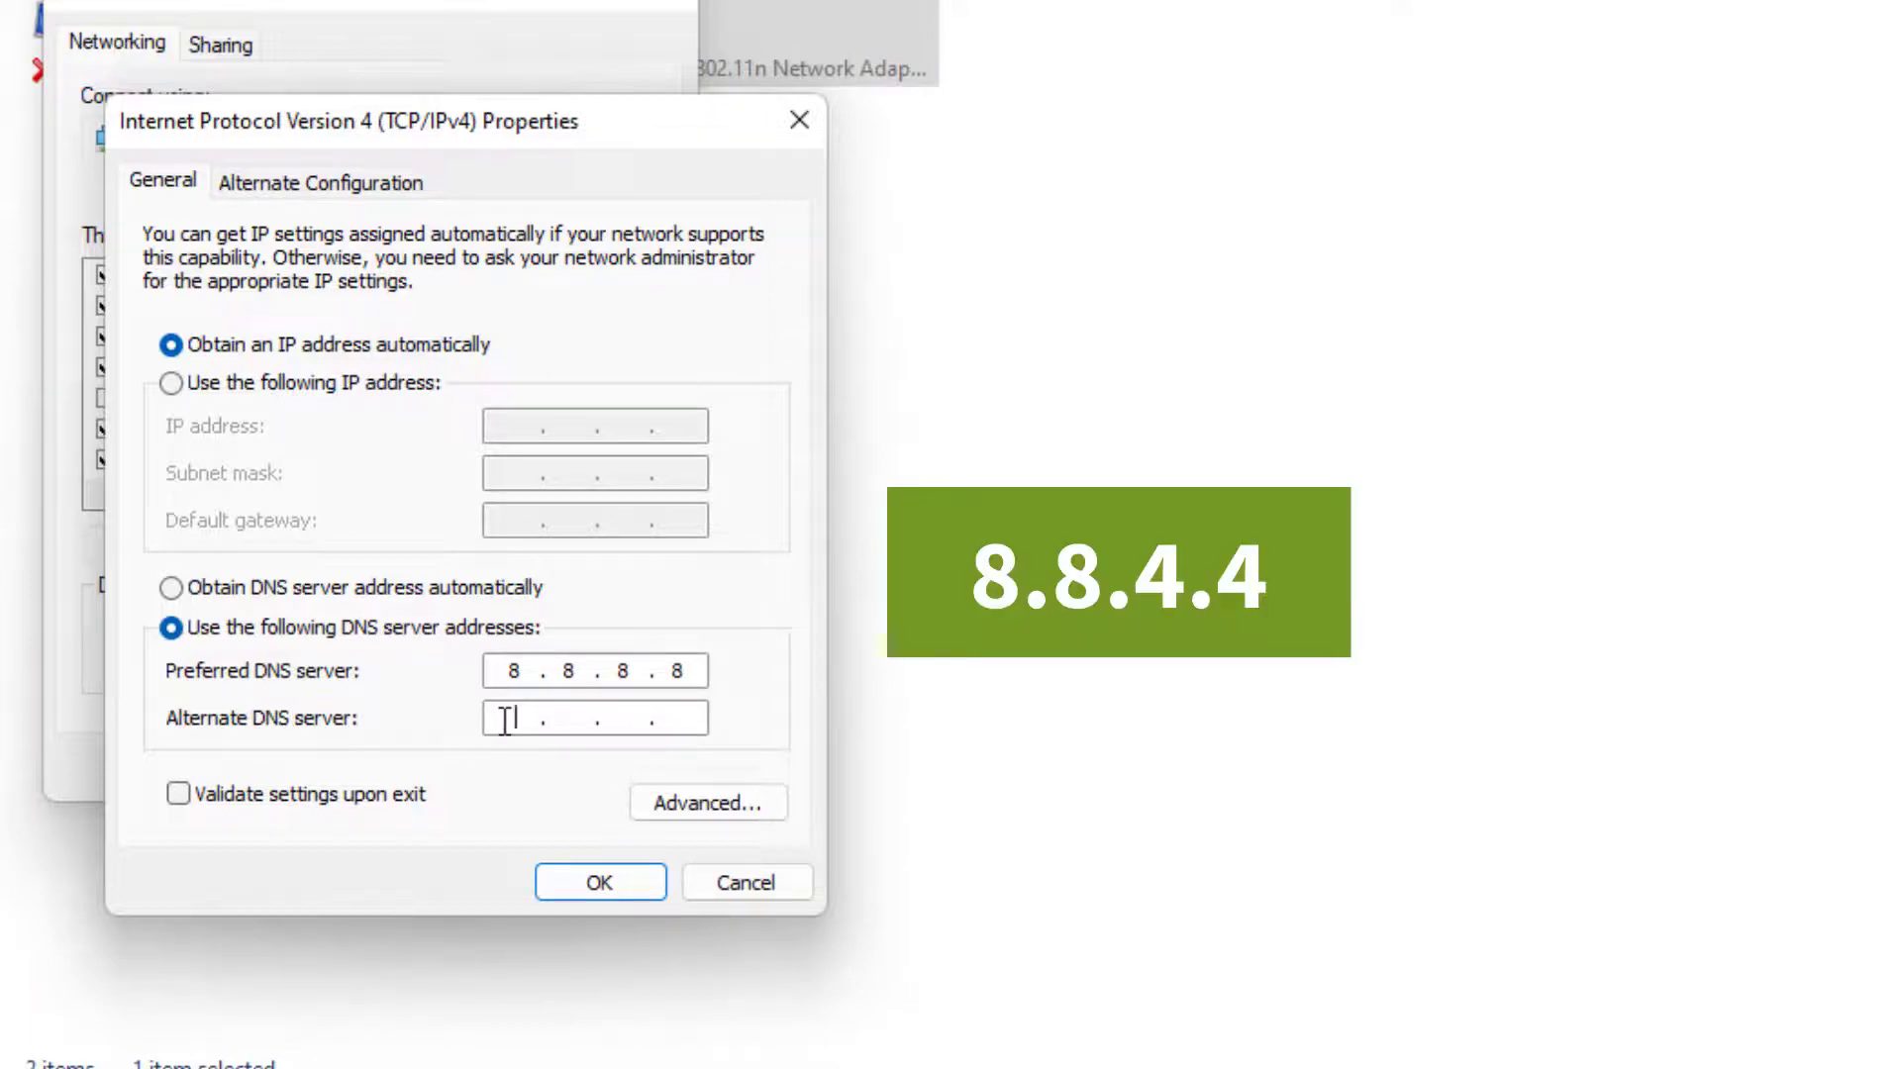
{"action": "type", "text": "8.8.4.4"}
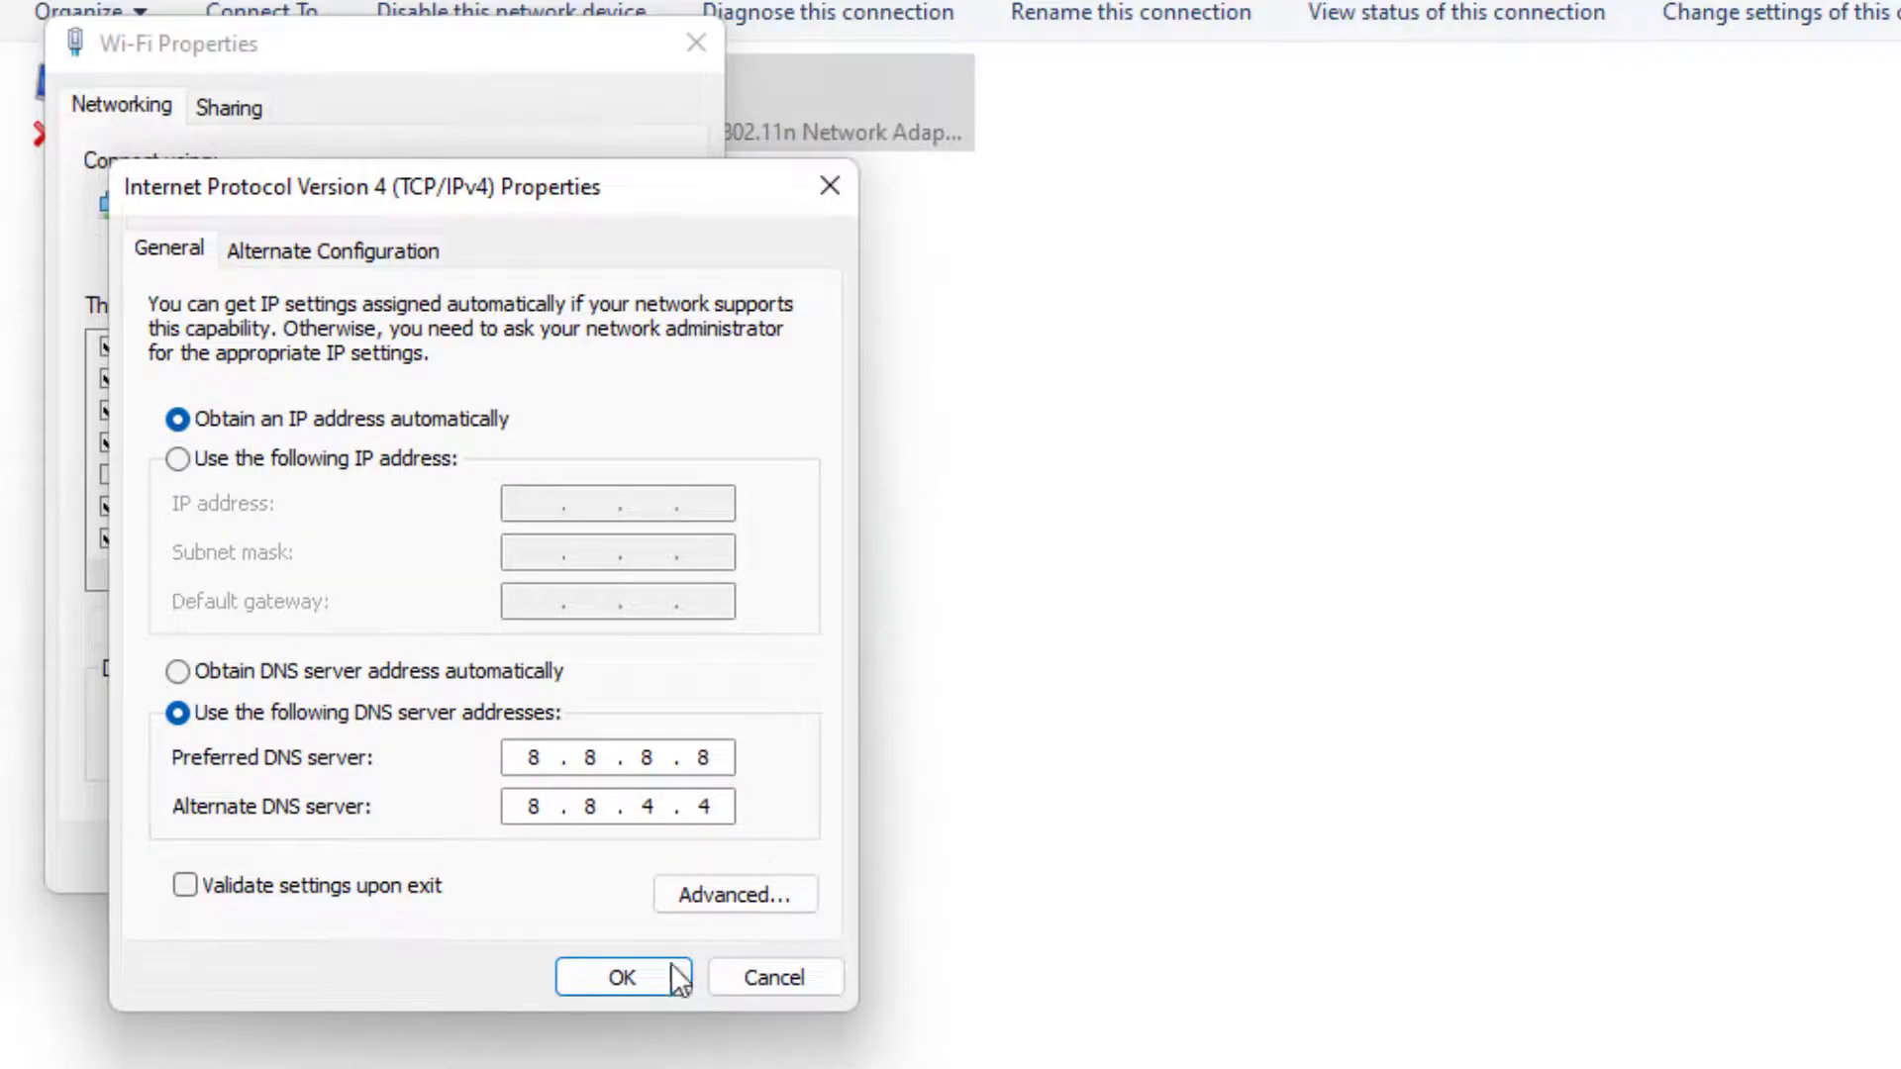
{"action": "left_click", "coordinate": [646, 969]}
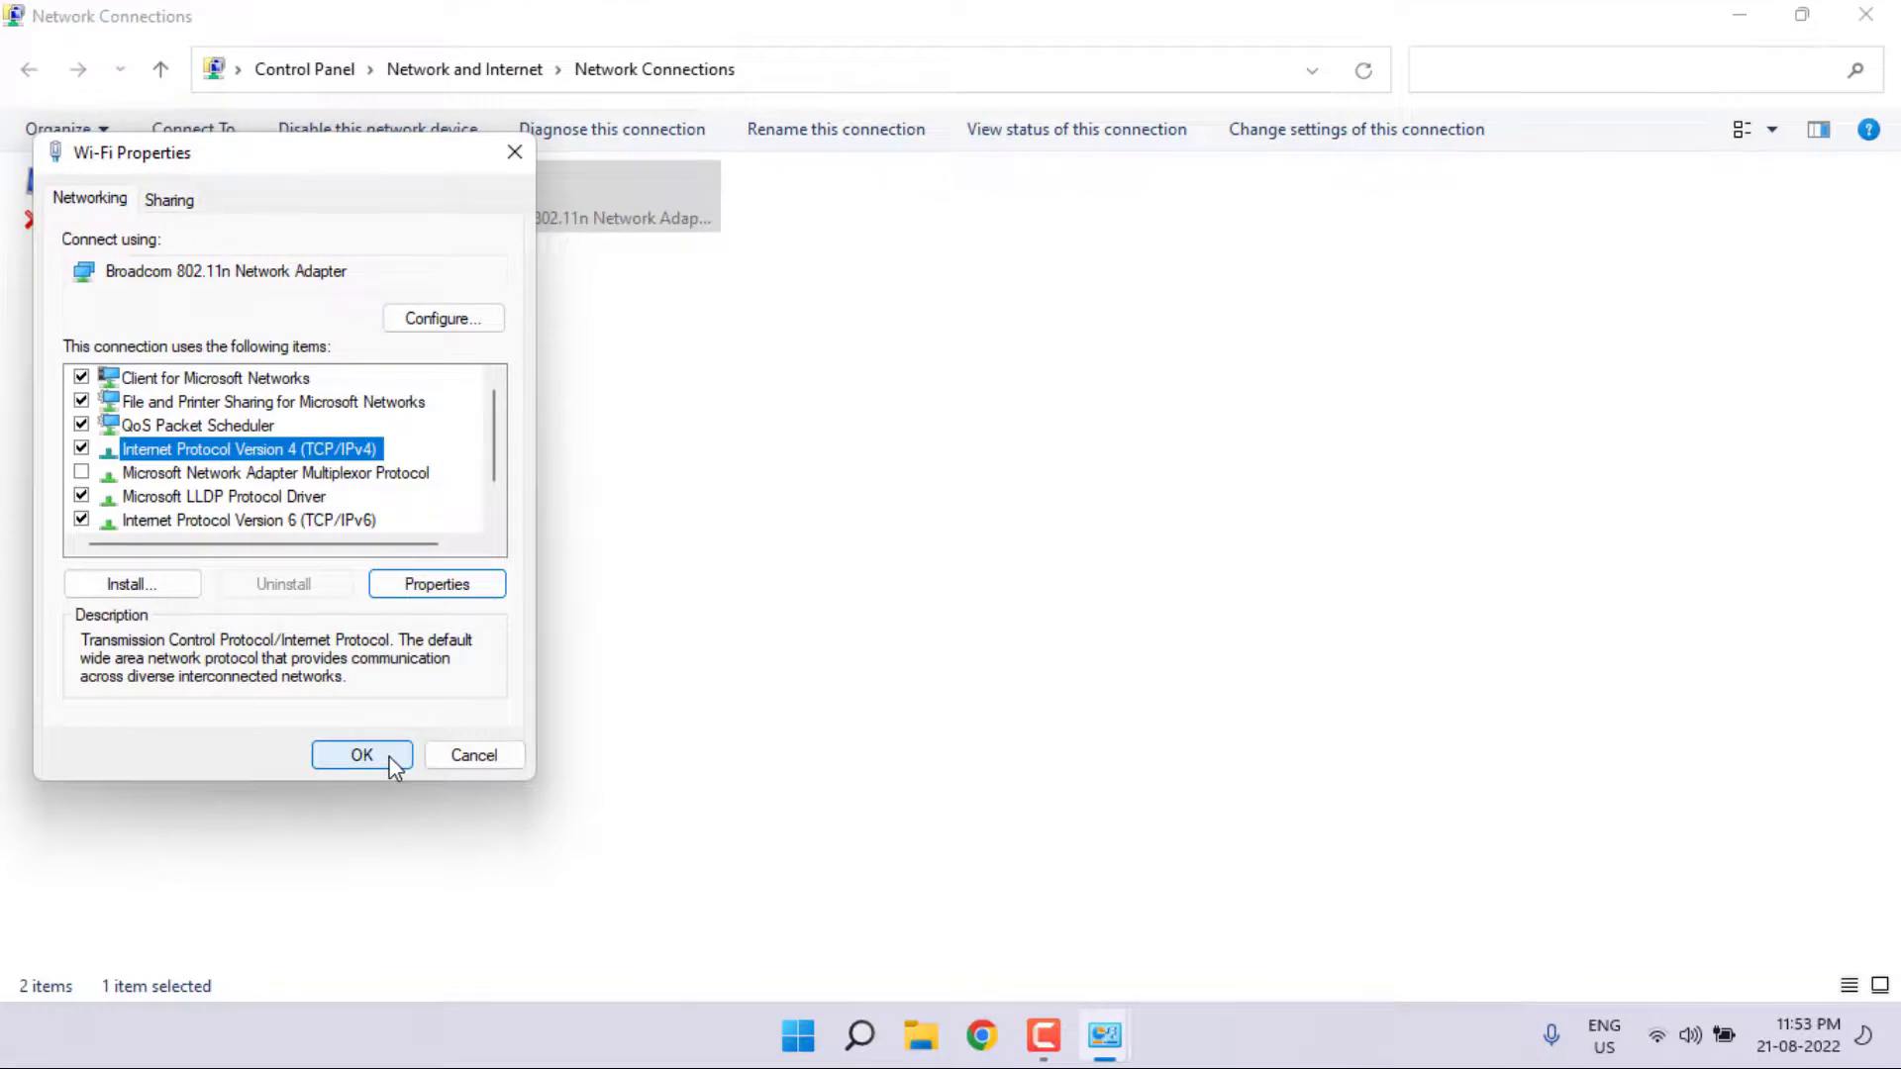
{"action": "left_click", "coordinate": [360, 754]}
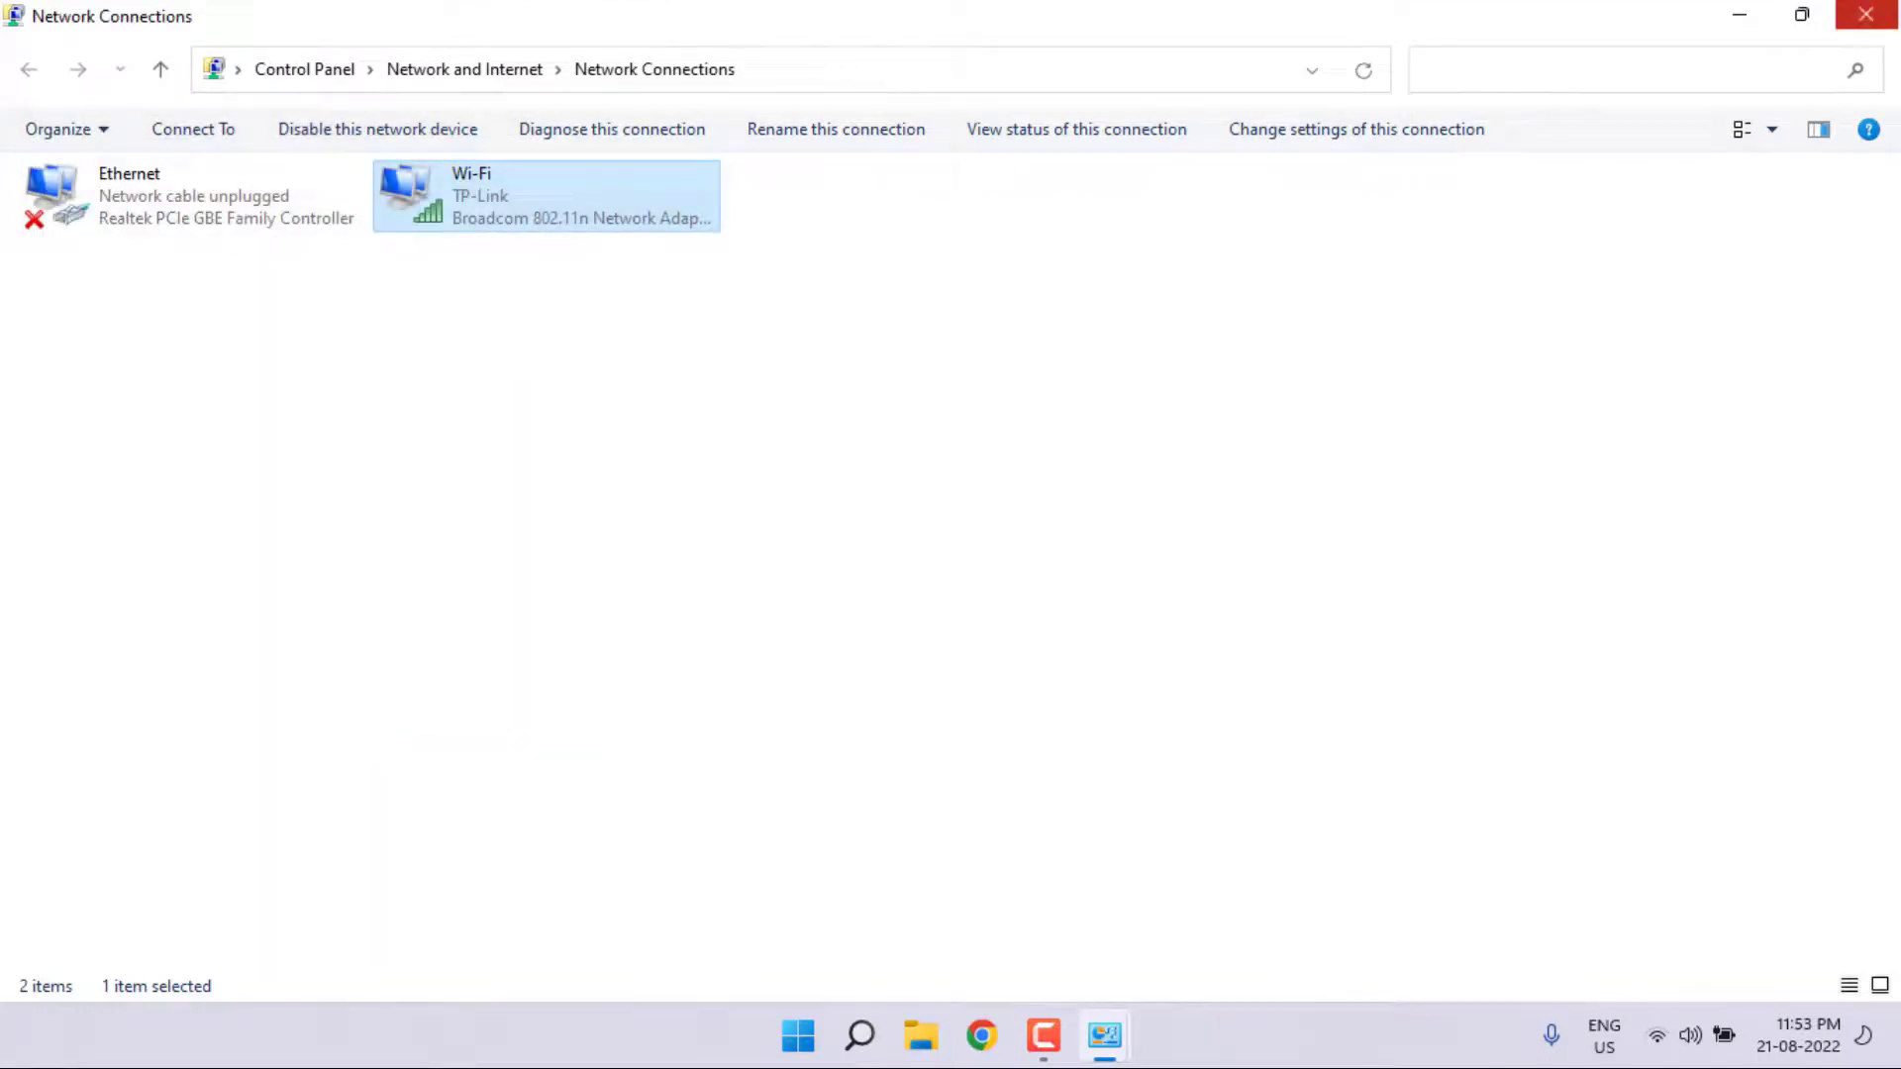
{"action": "left_click", "coordinate": [1866, 15]}
{"action": "left_click", "coordinate": [1867, 15]}
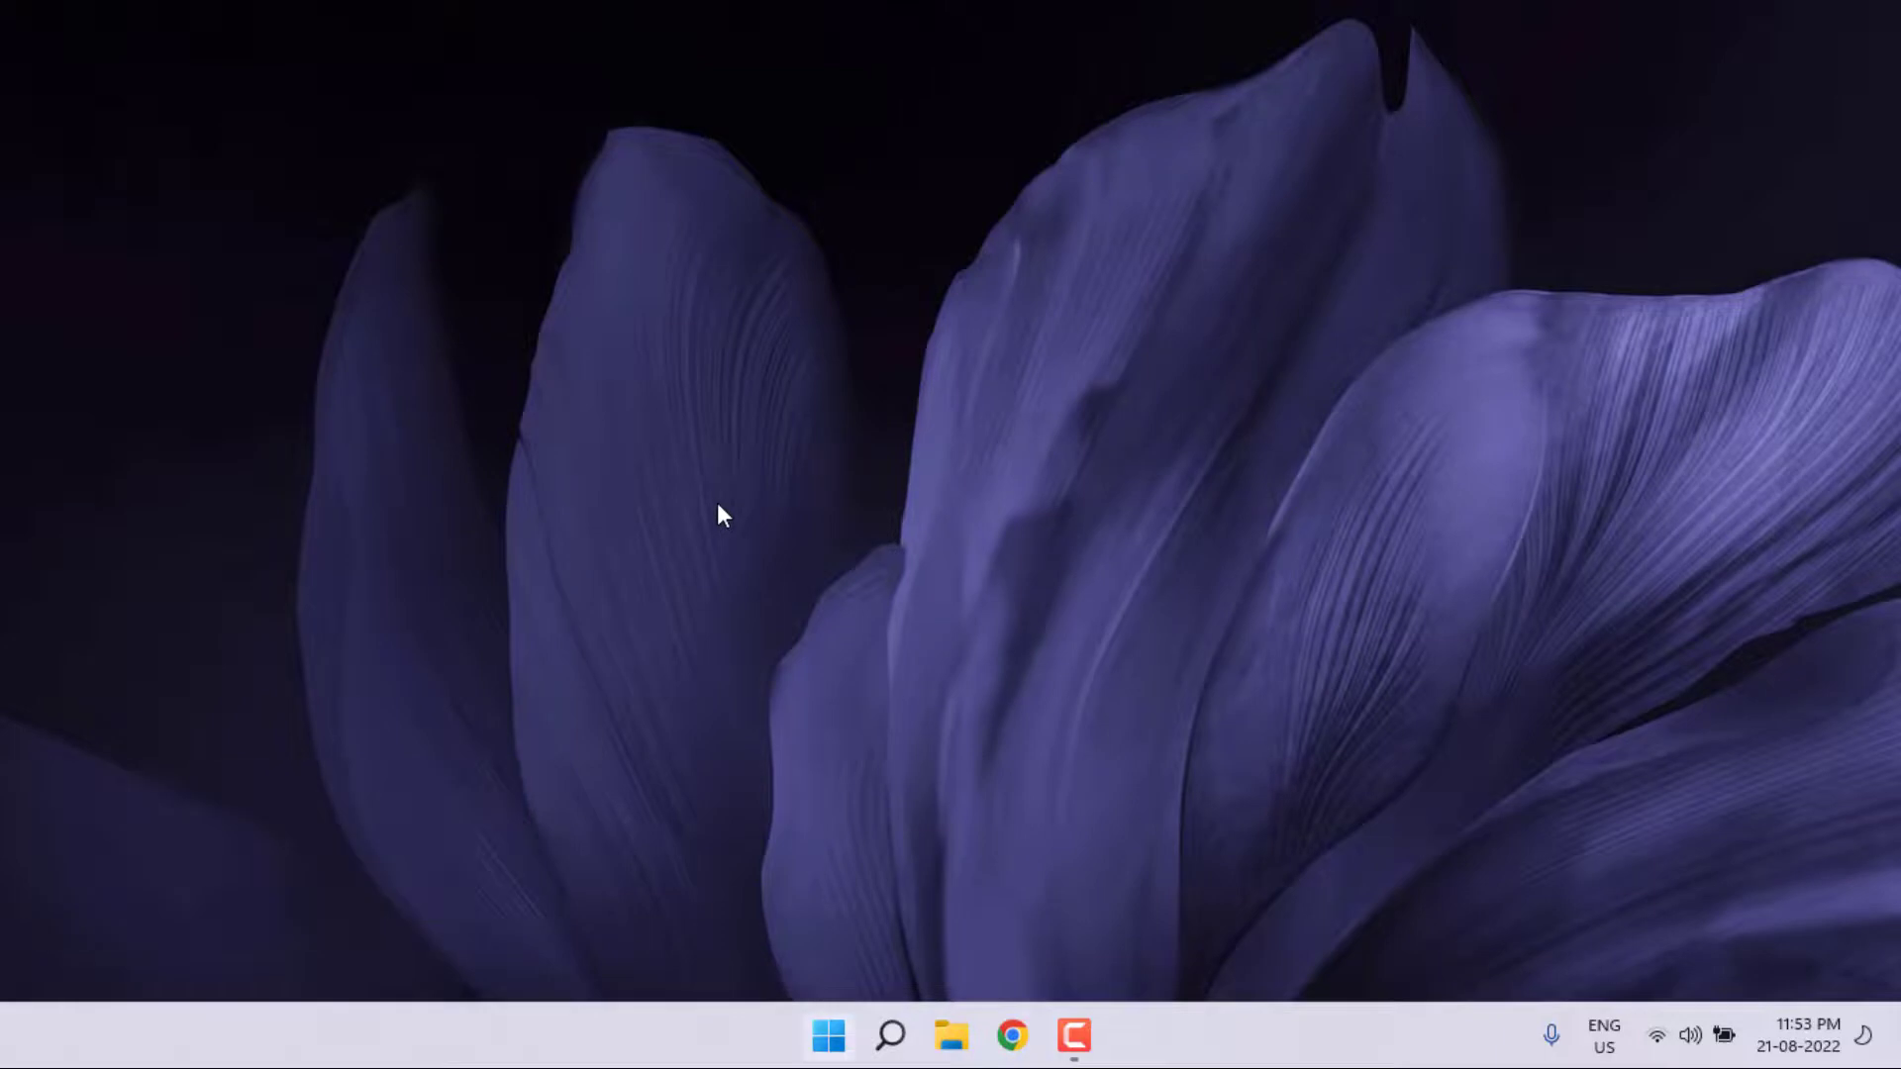
Run ipconfig /flushdns and netsh winsock reset in an administrator Command Prompt.
{"action": "key", "text": "super"}
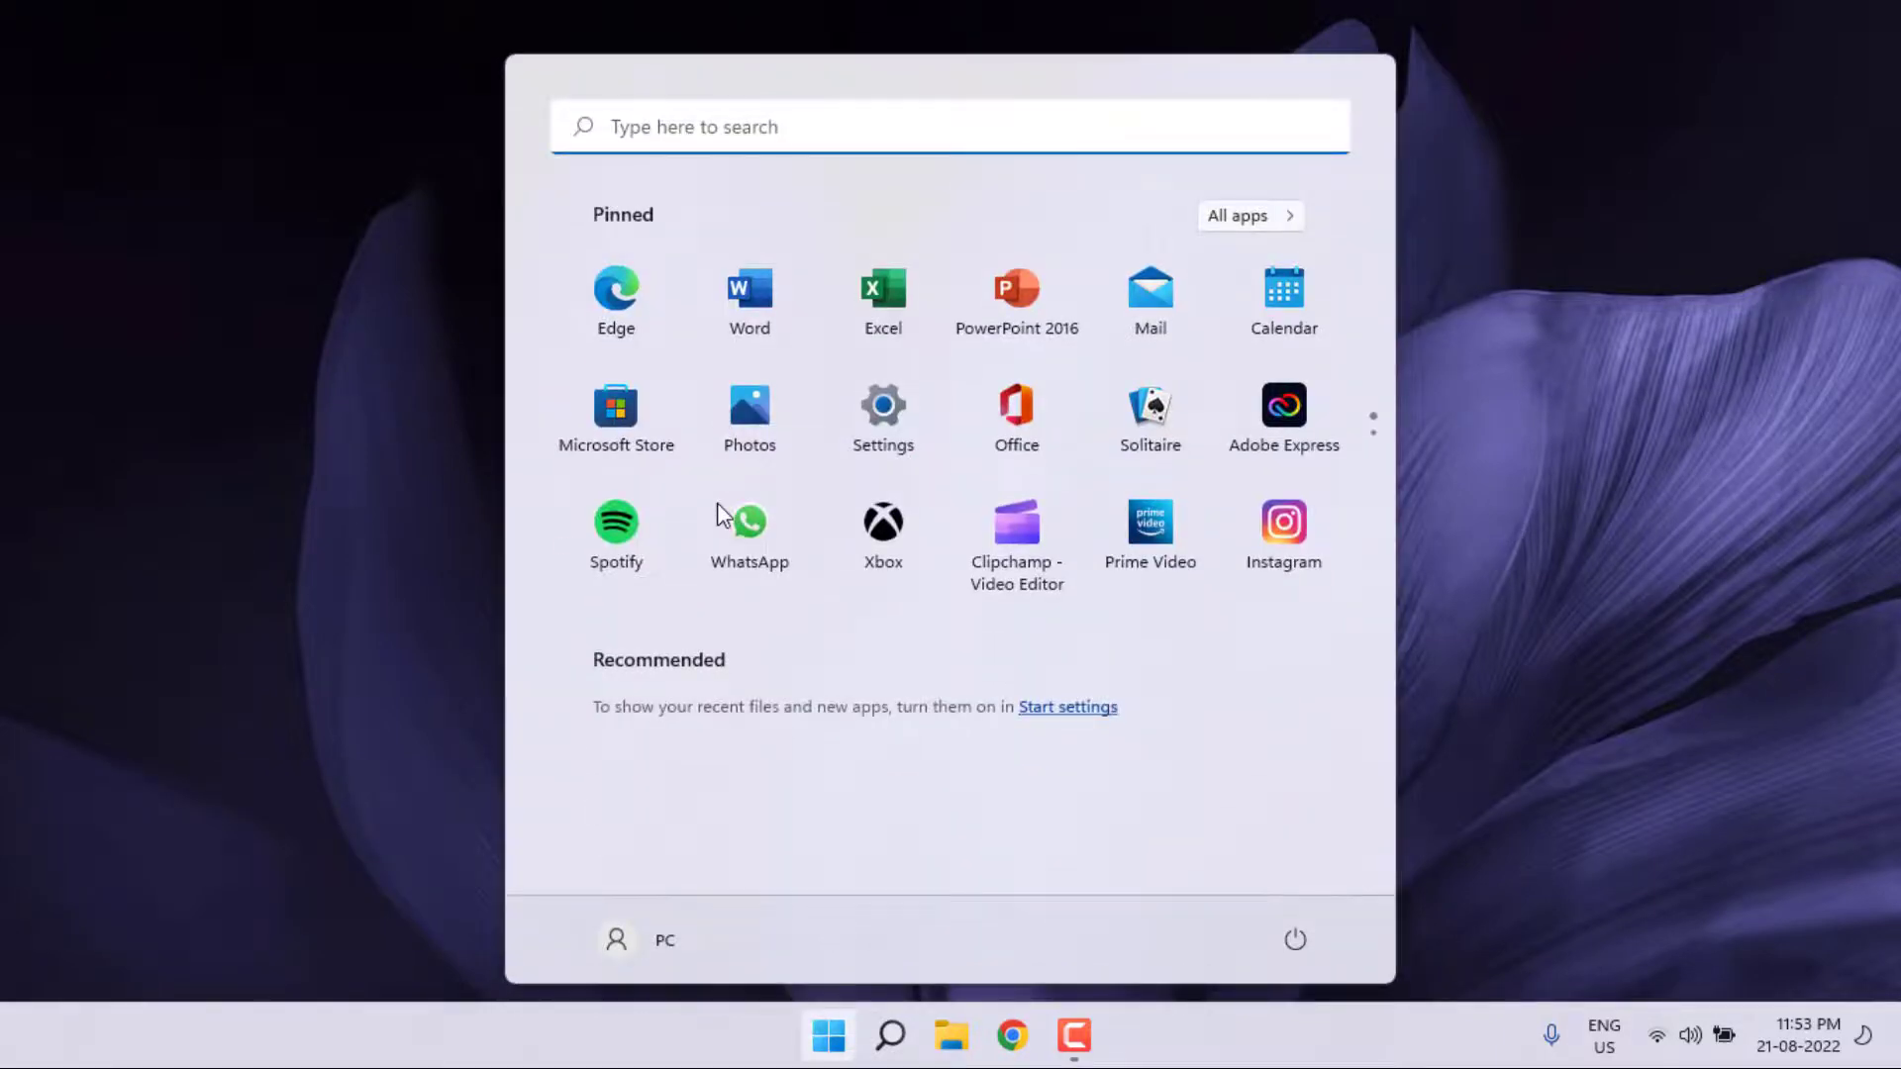
{"action": "type", "text": "command"}
{"action": "right_click", "coordinate": [890, 545]}
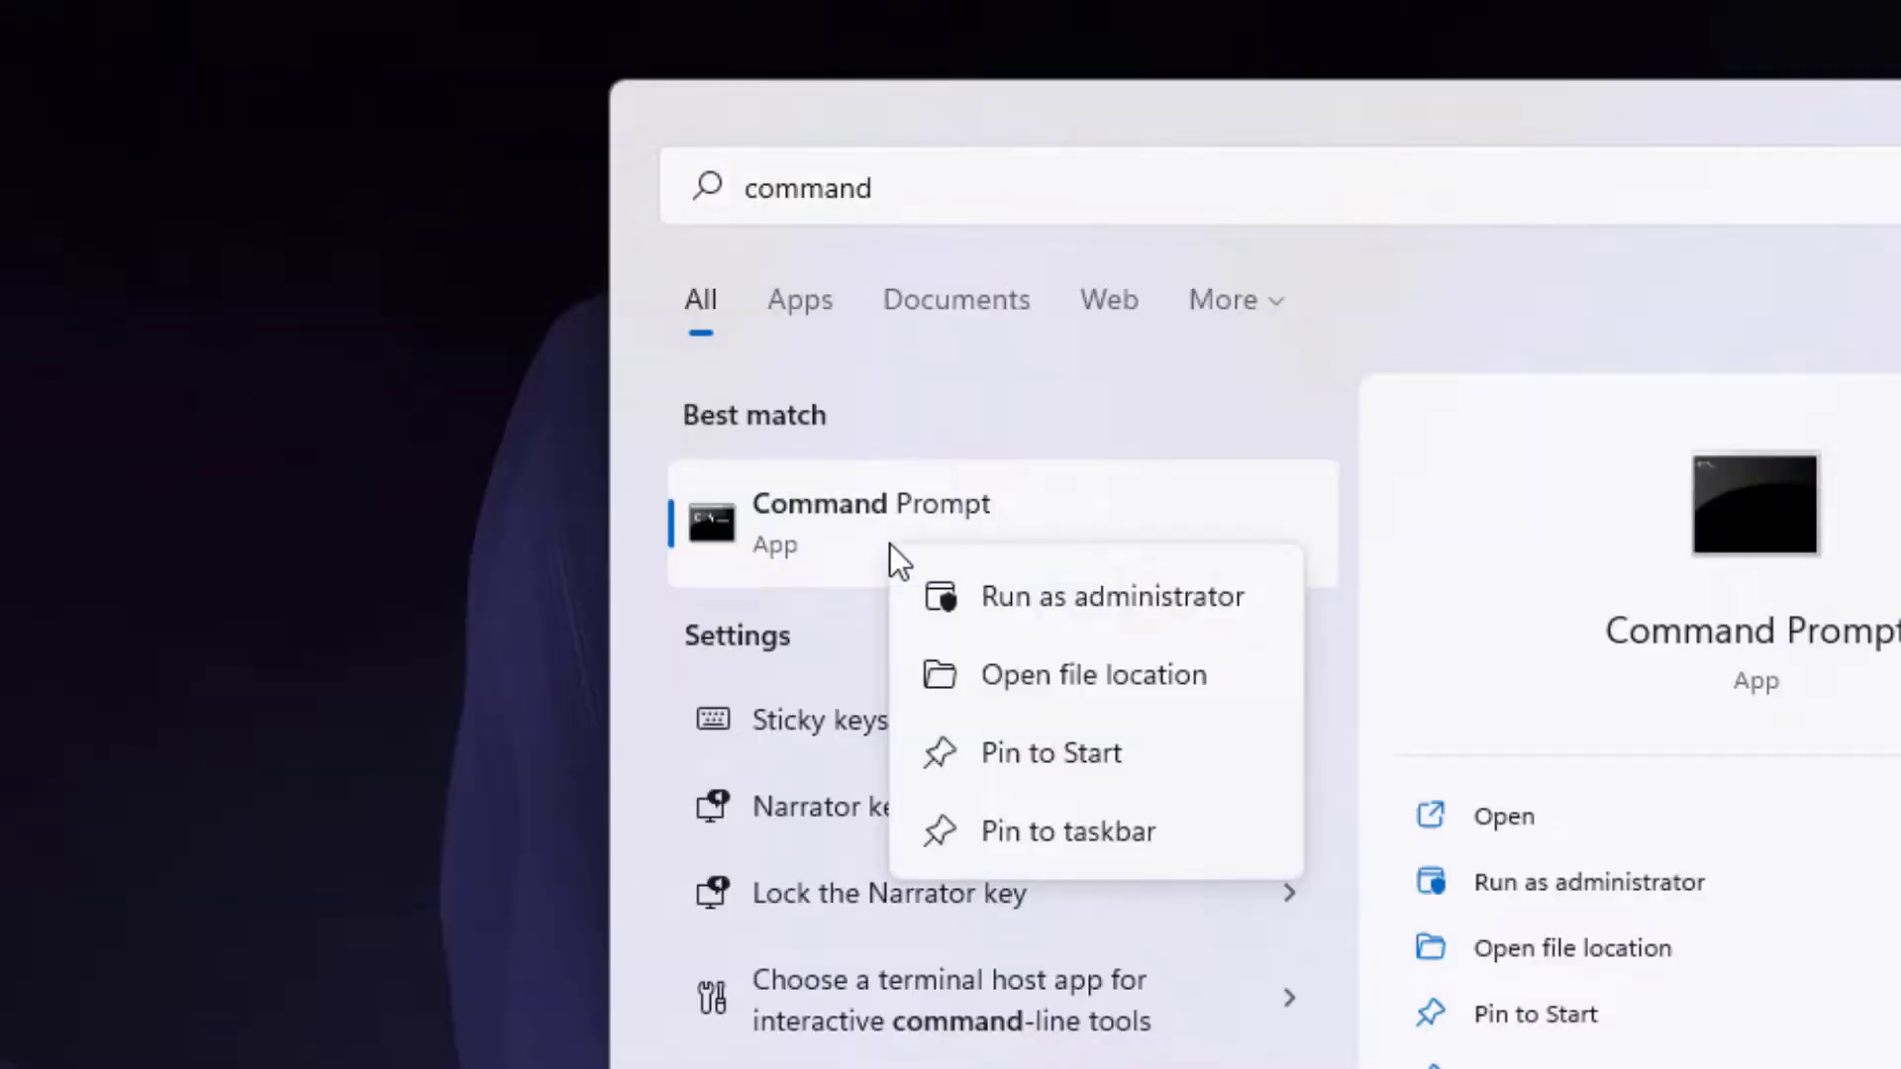
{"action": "left_click", "coordinate": [1112, 593]}
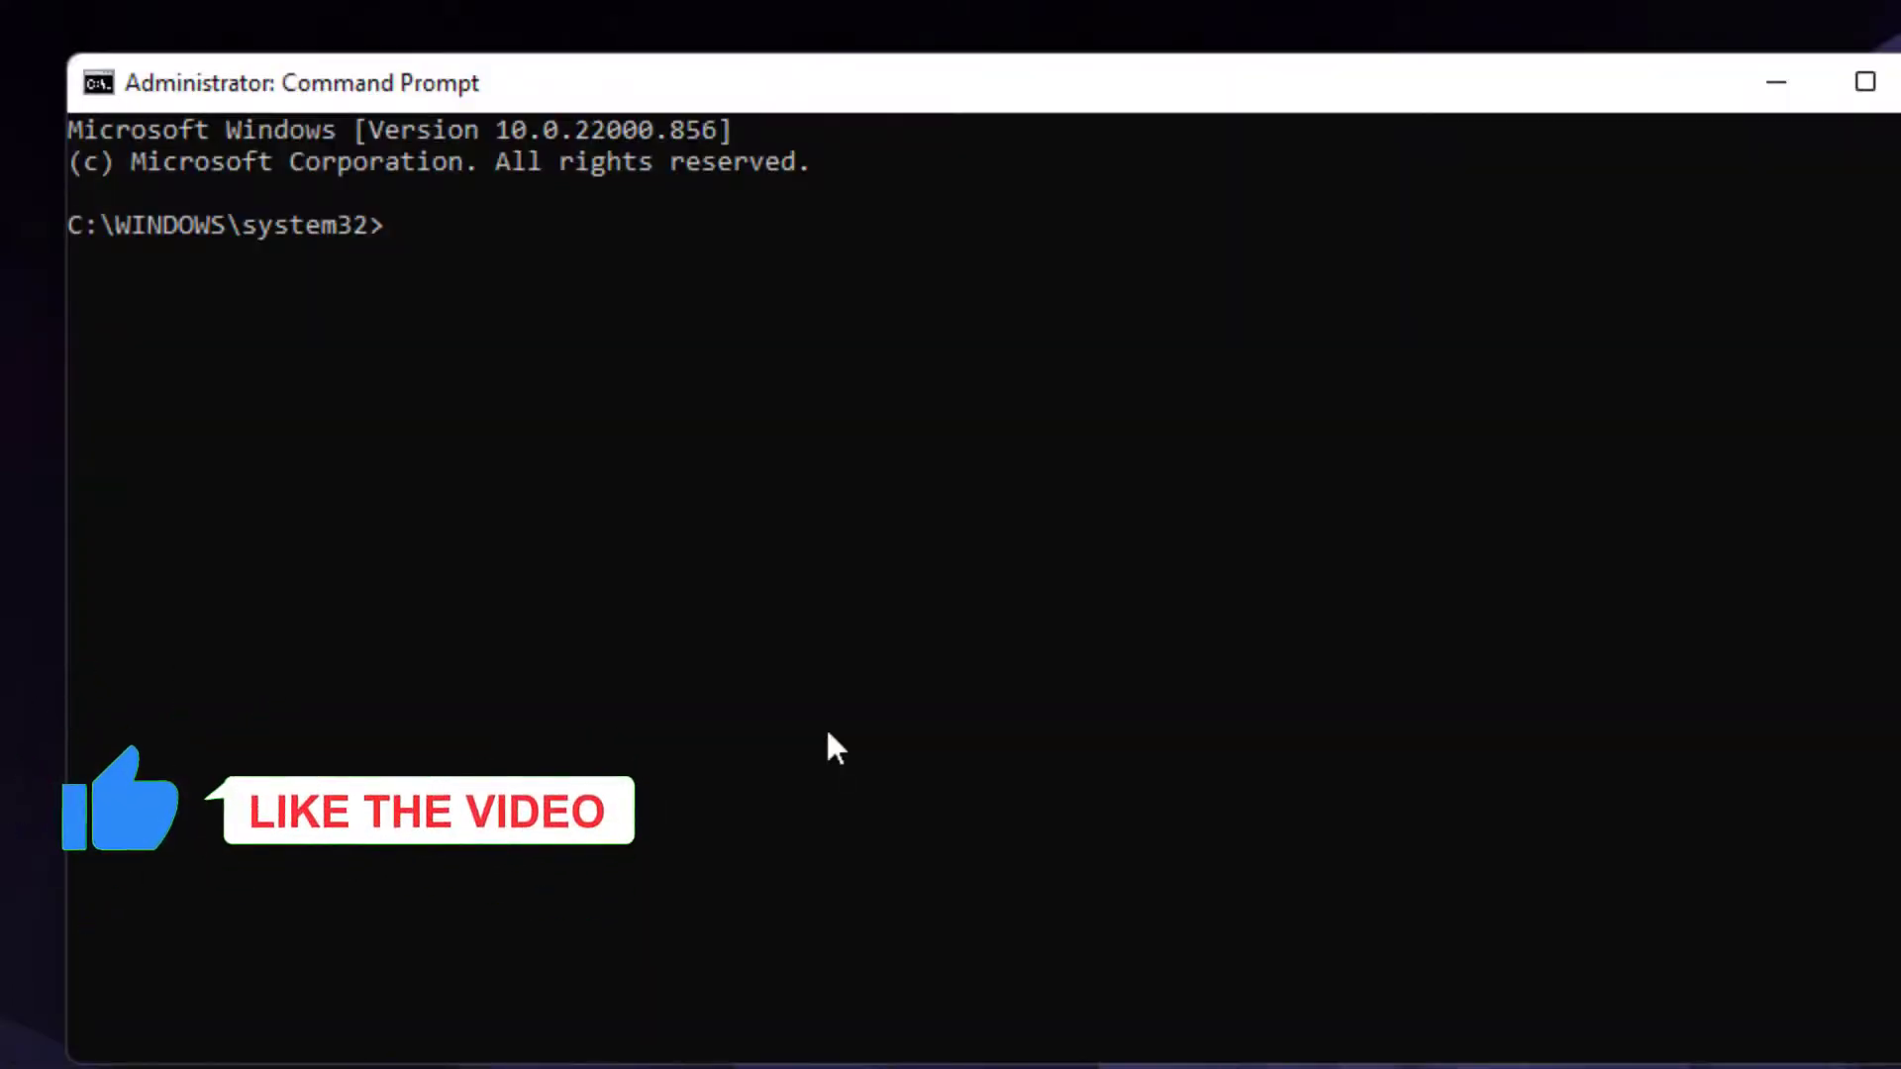
{"action": "type", "text": "ipconfig /flushdns"}
{"action": "key", "text": "Return"}
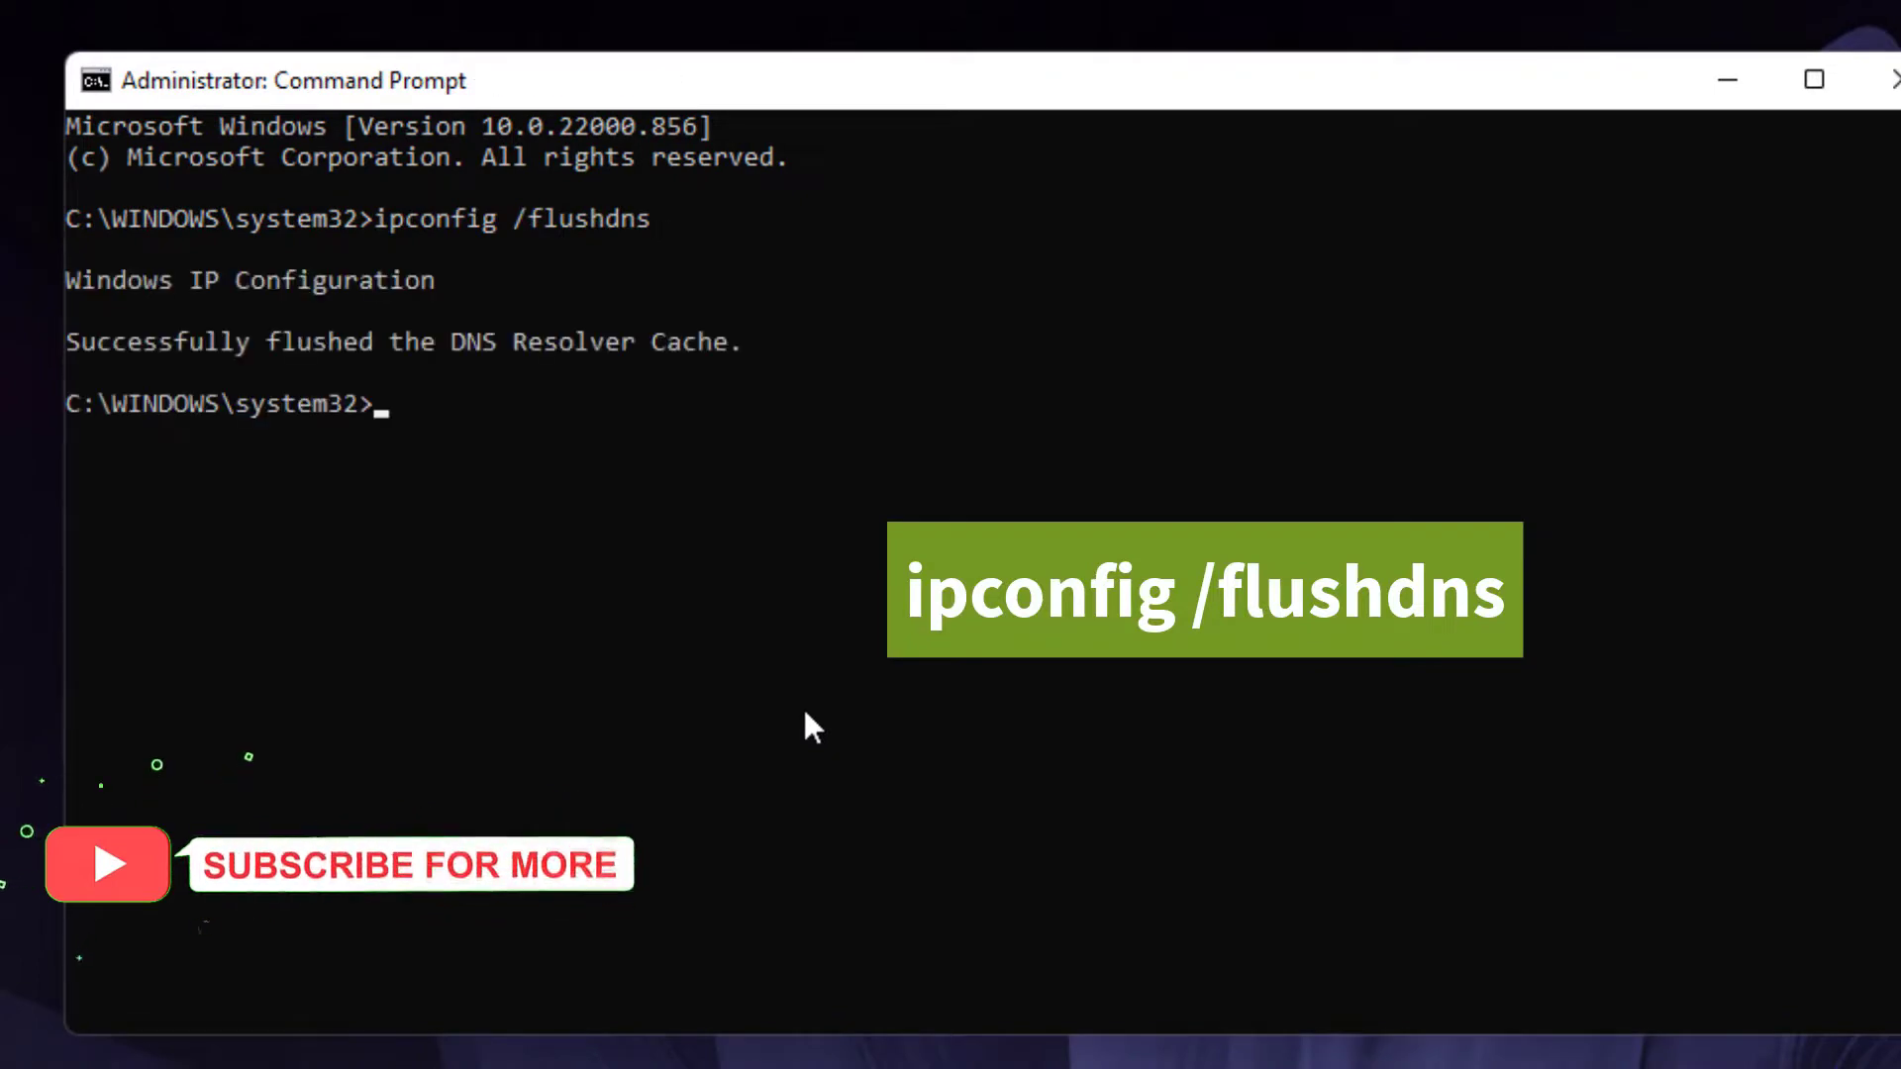
{"action": "type", "text": "n"}
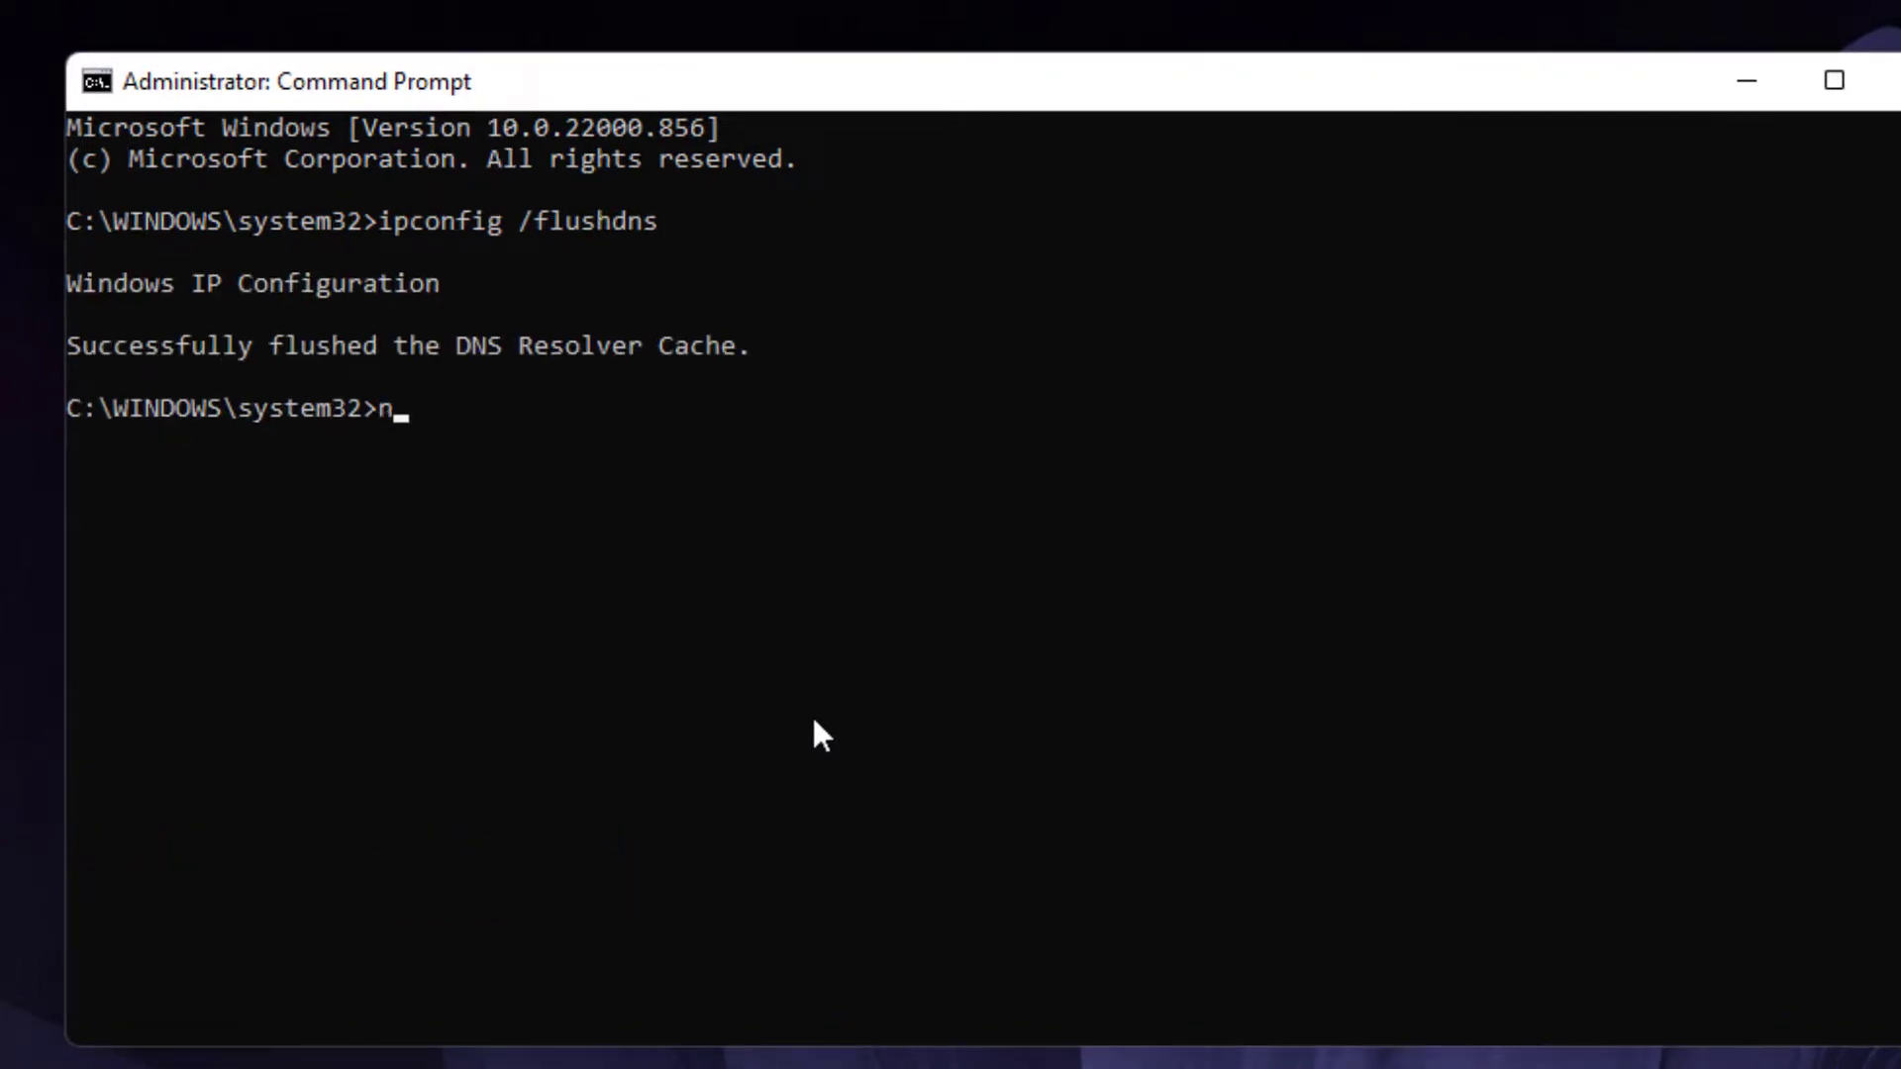
{"action": "type", "text": "etsh winsock reset"}
{"action": "key", "text": "Return"}
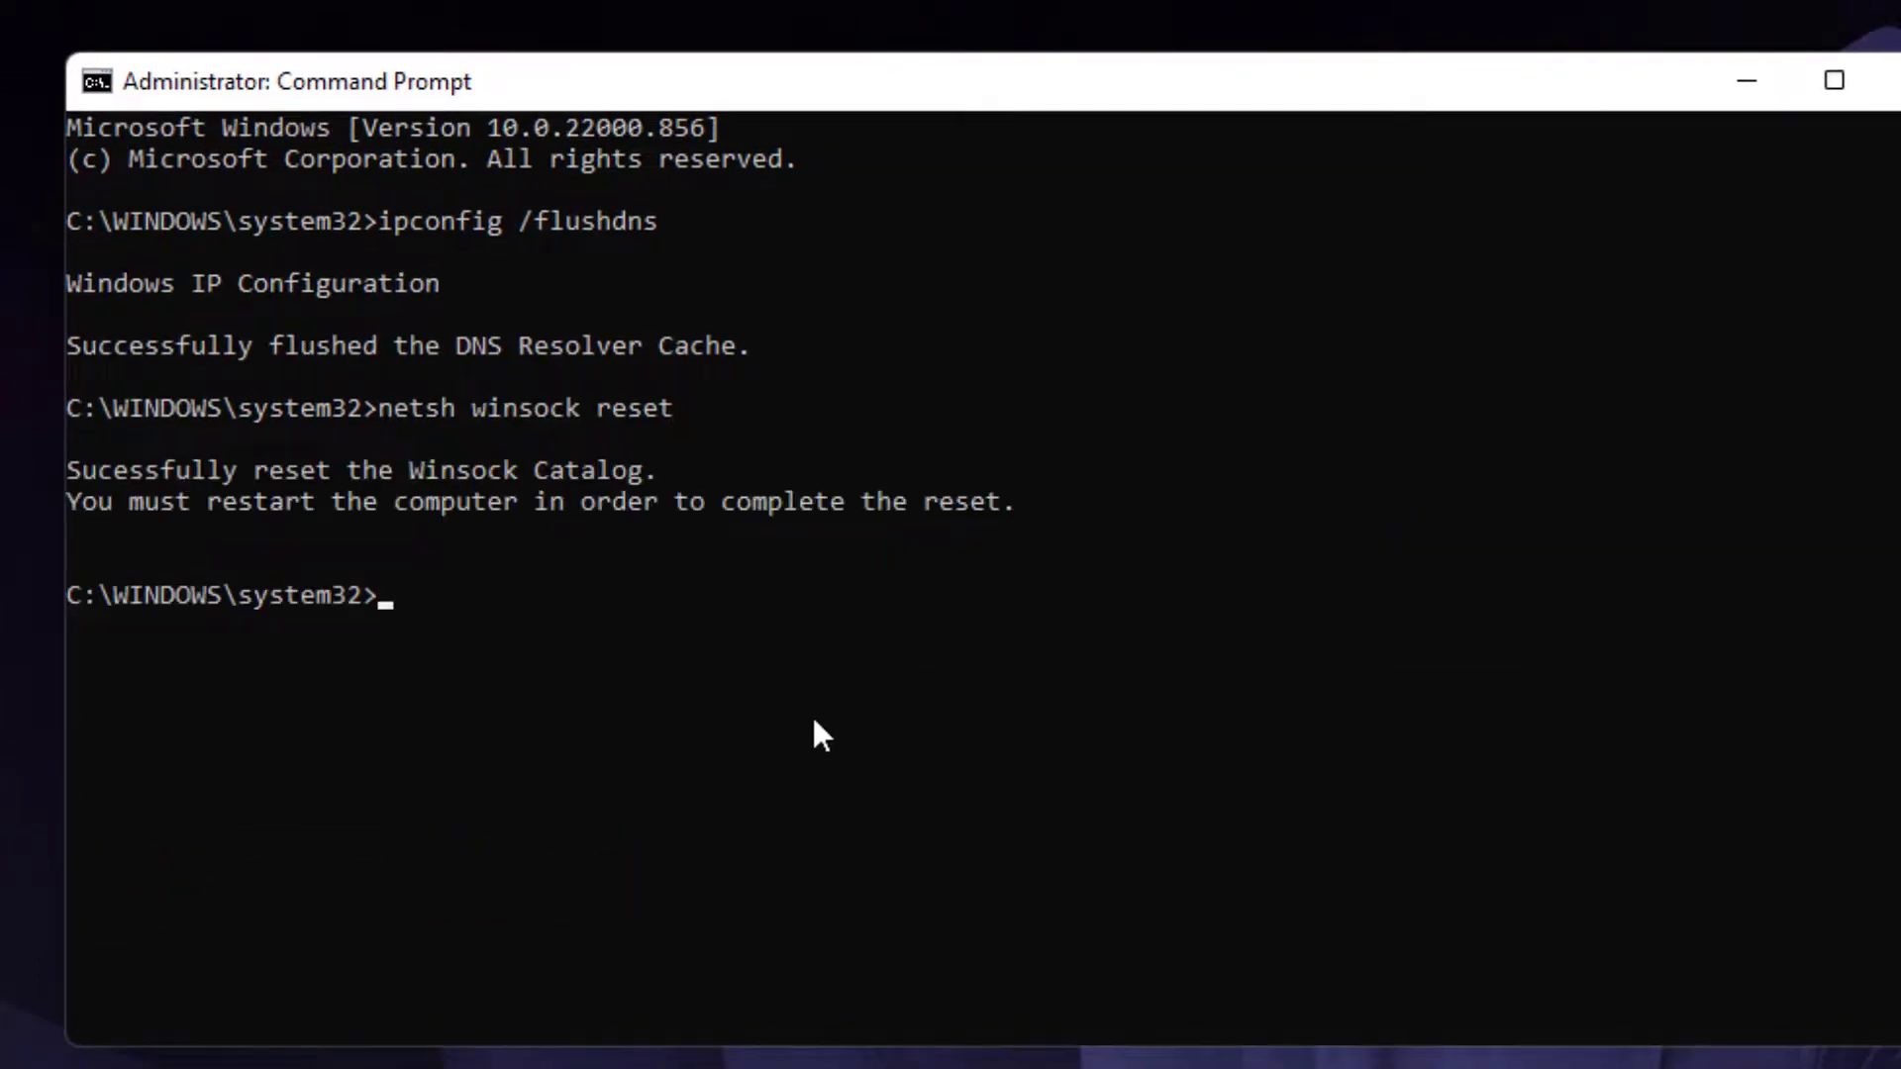
{"action": "type", "text": "exit"}
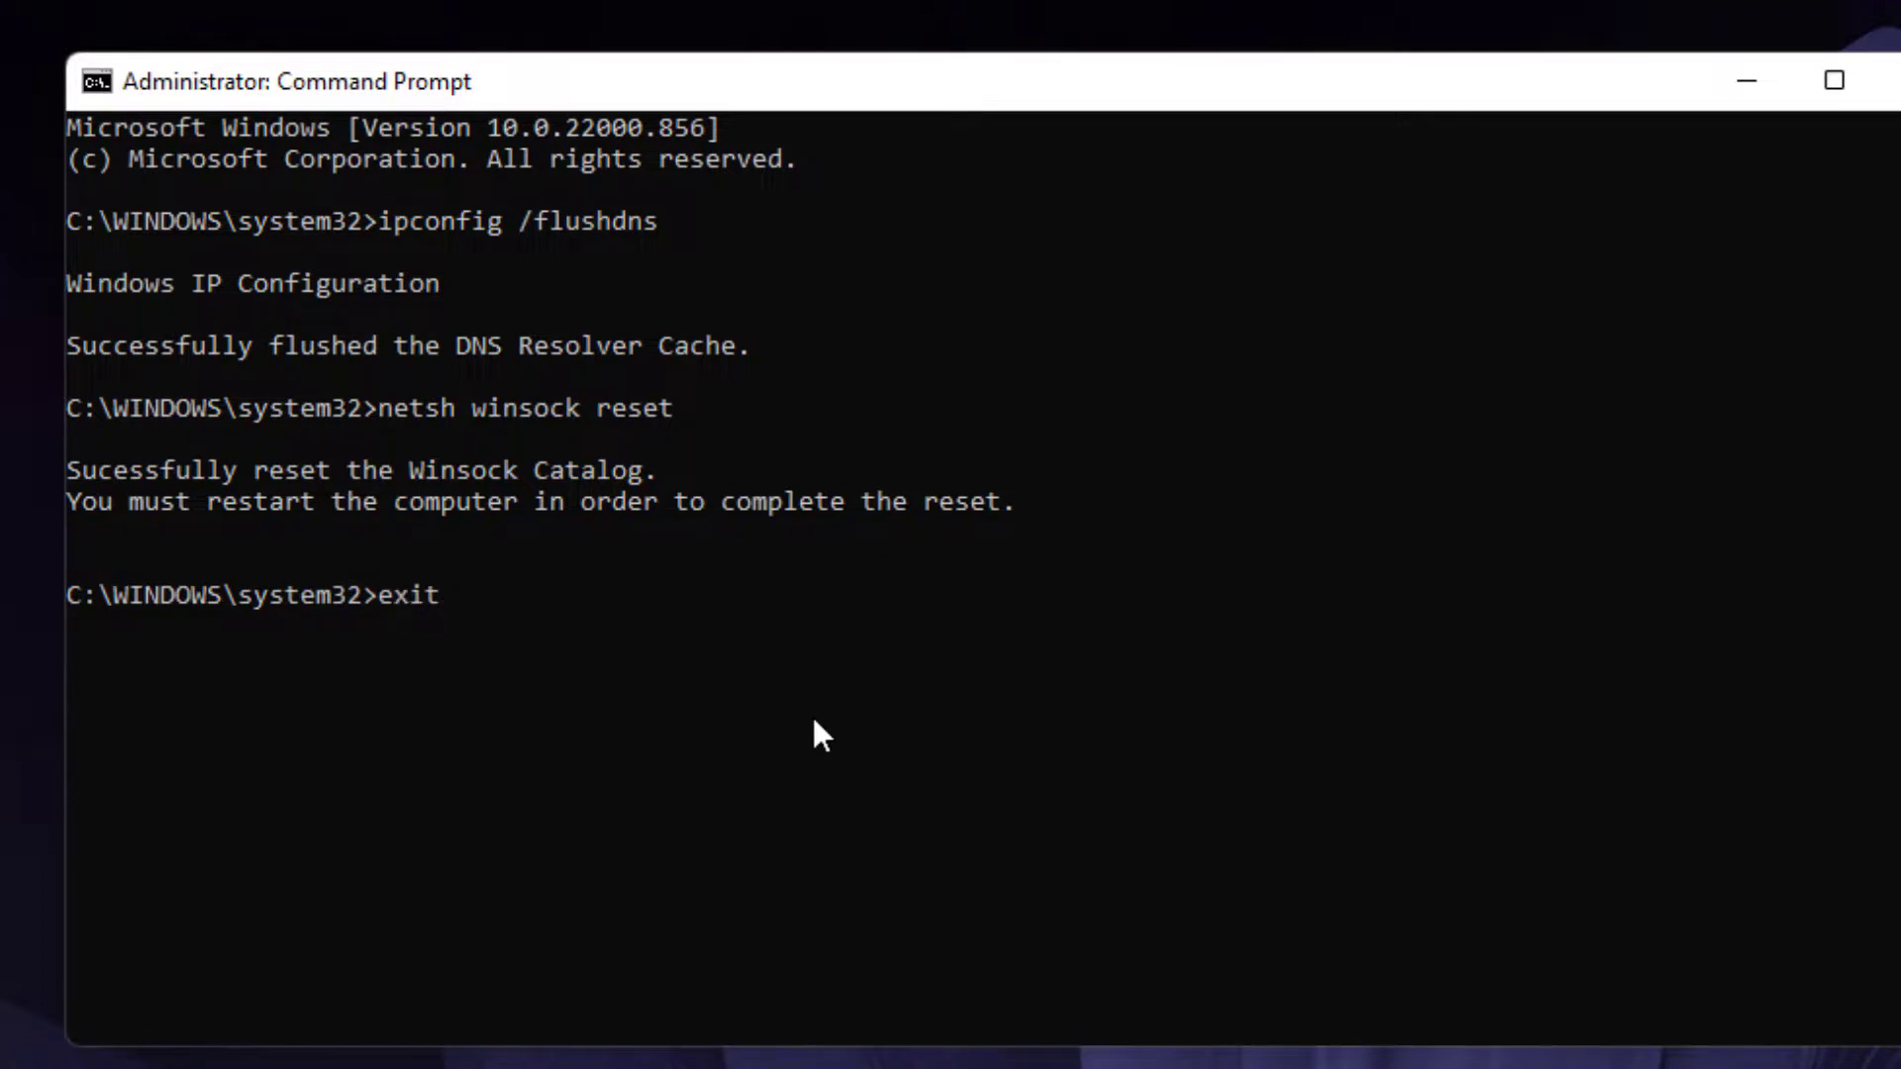